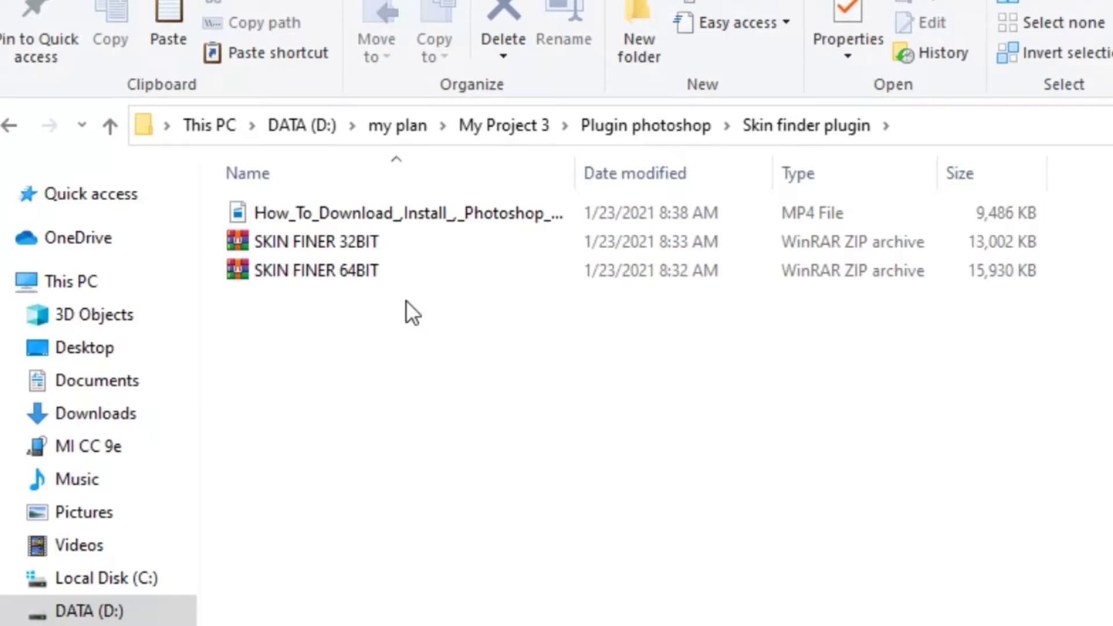
Step: Extract SKIN FINER 64BIT.zip in place to create the x64 folder
left_click(401, 267)
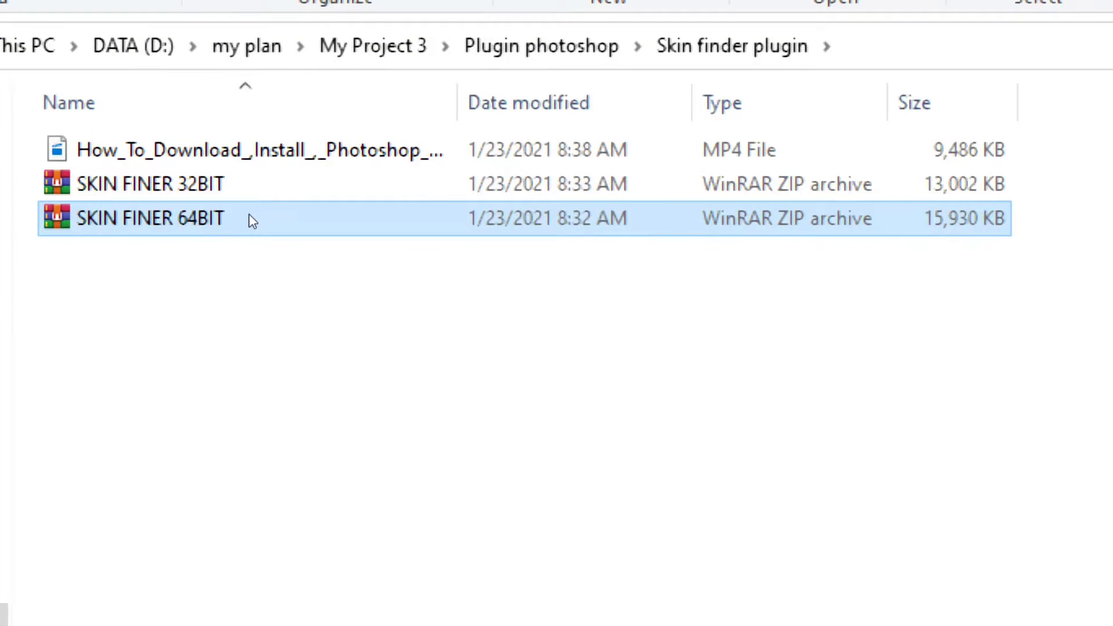
left_click(253, 206)
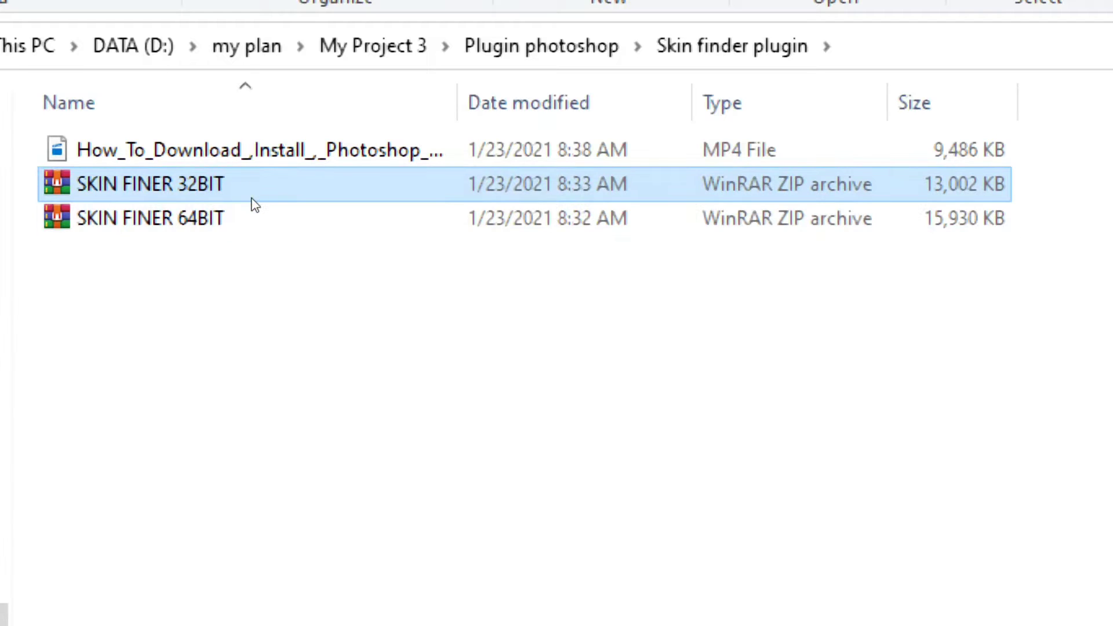
left_click(243, 219)
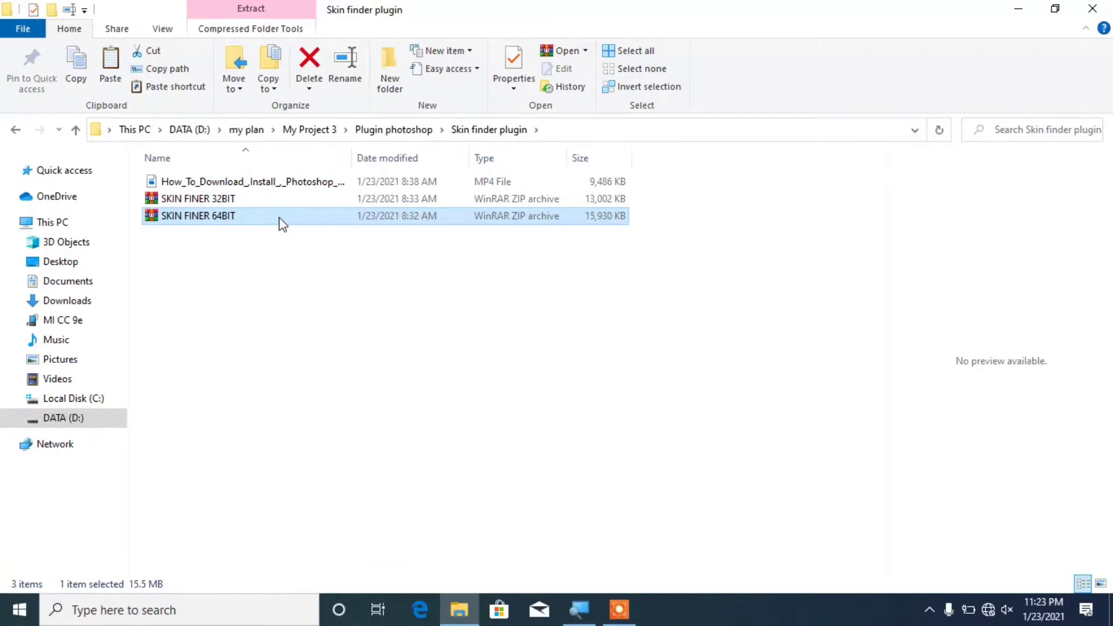
right_click(277, 215)
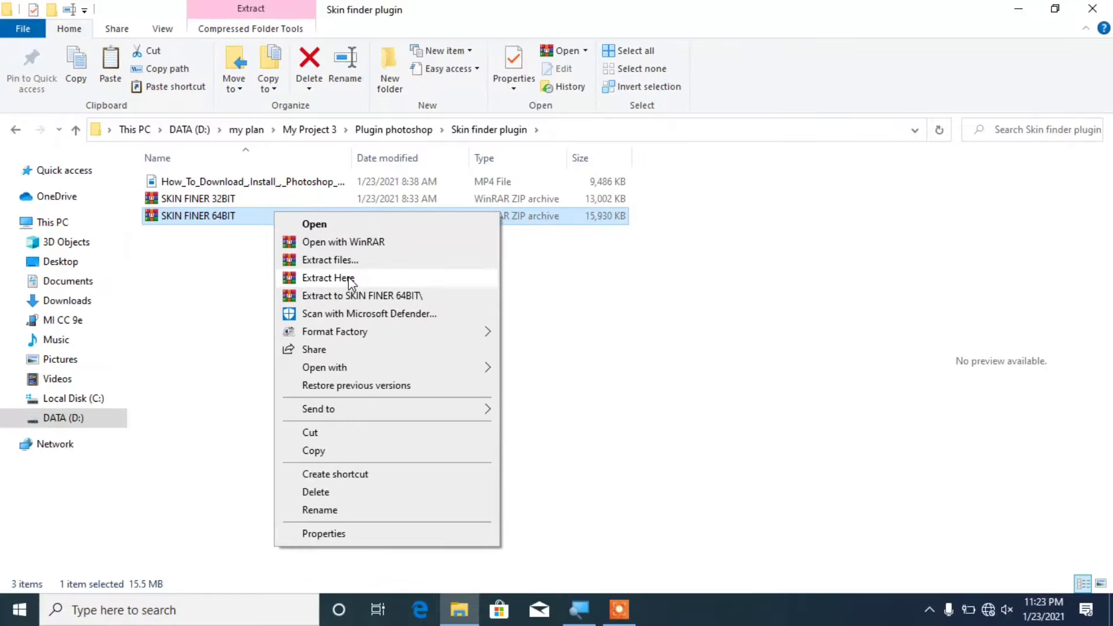
left_click(350, 279)
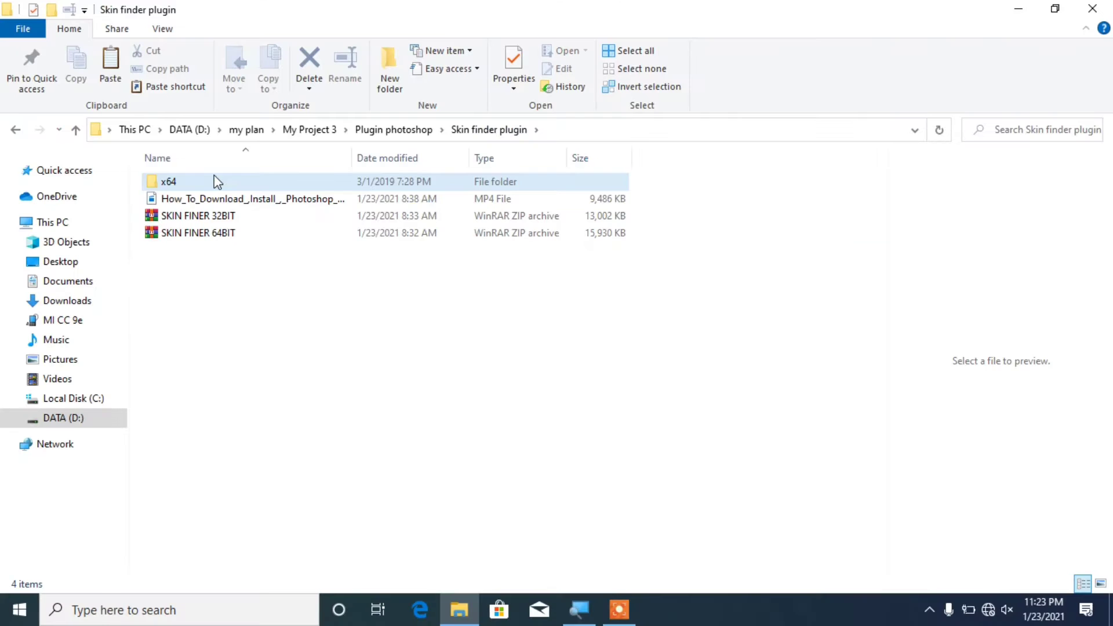
Step: Open the x64 folder and run skinfiner-Setup as administrator
double_click(214, 176)
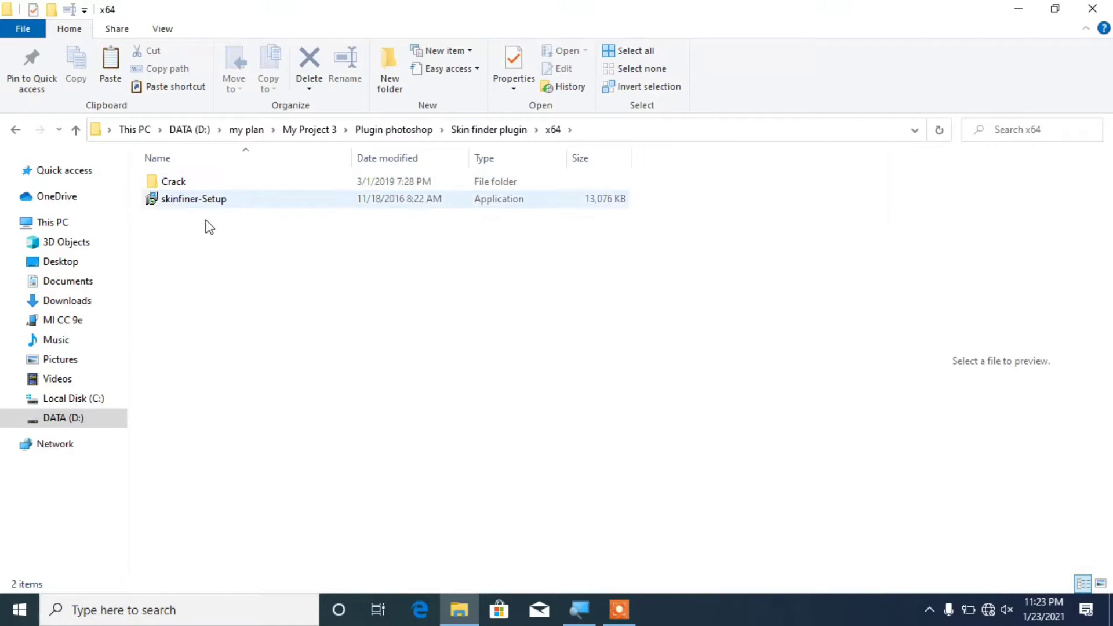
left_click(243, 200)
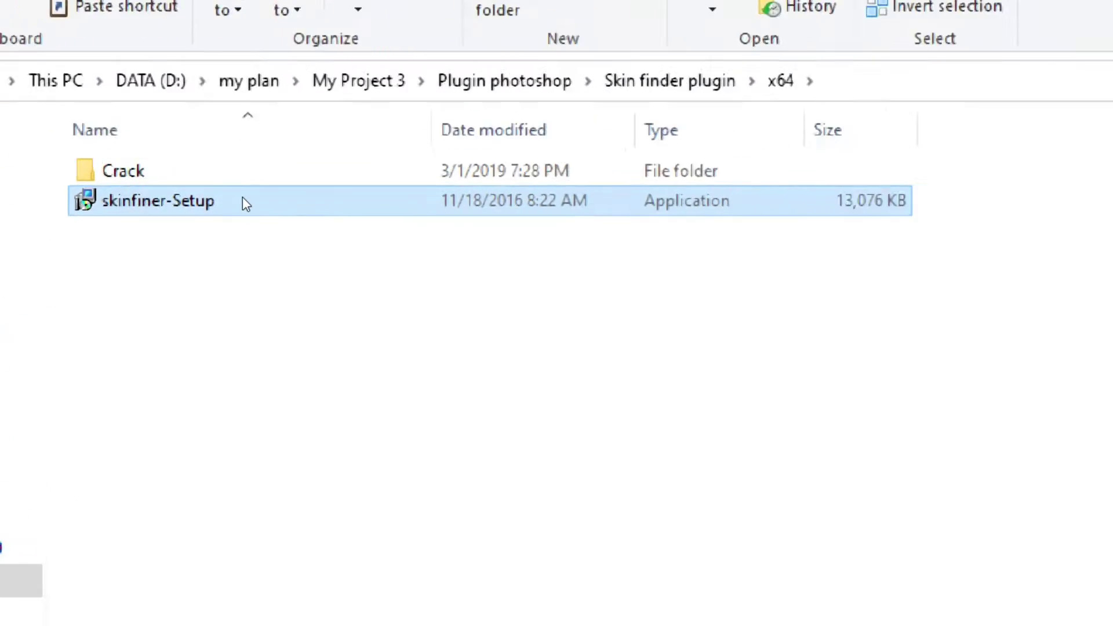
right_click(243, 197)
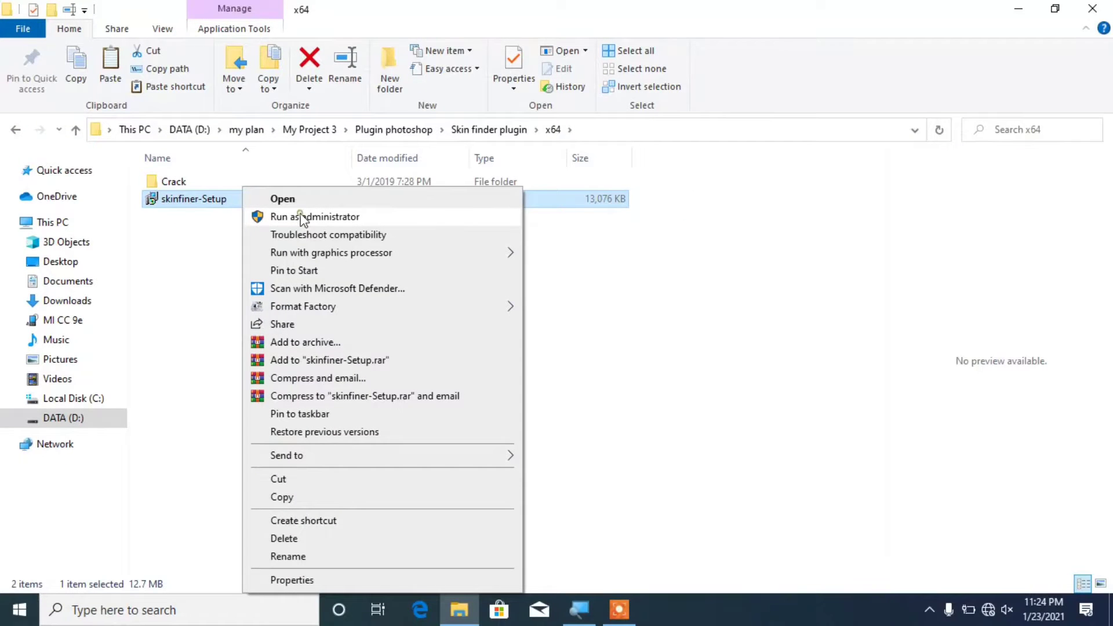
left_click(300, 217)
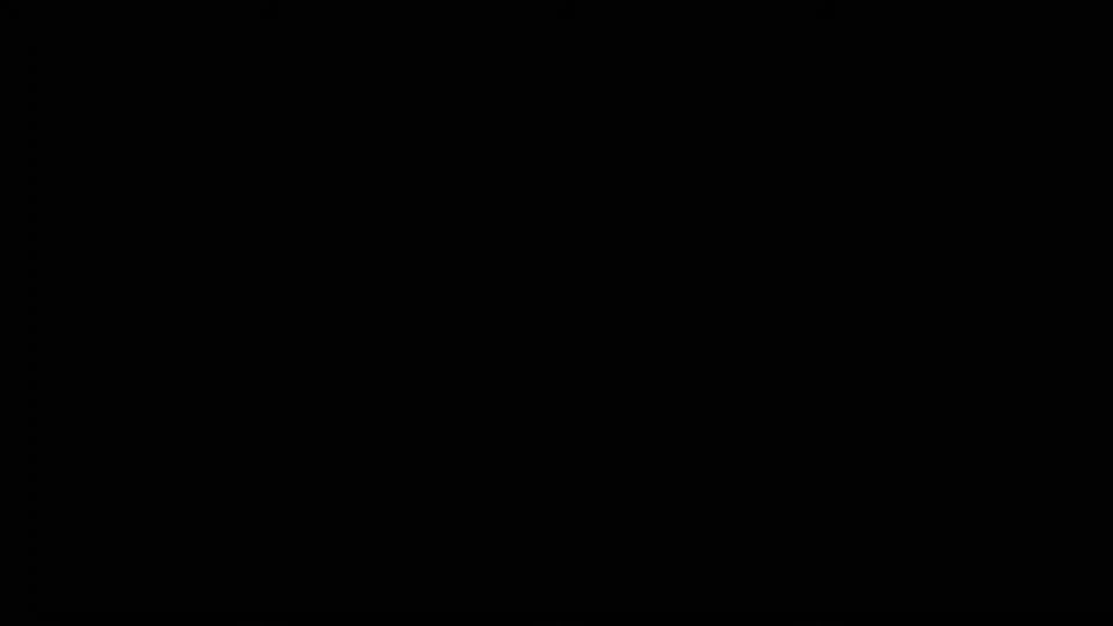
Step: Approve the admin prompt, choose English and accept the SkinFiner license agreement
left_click(457, 413)
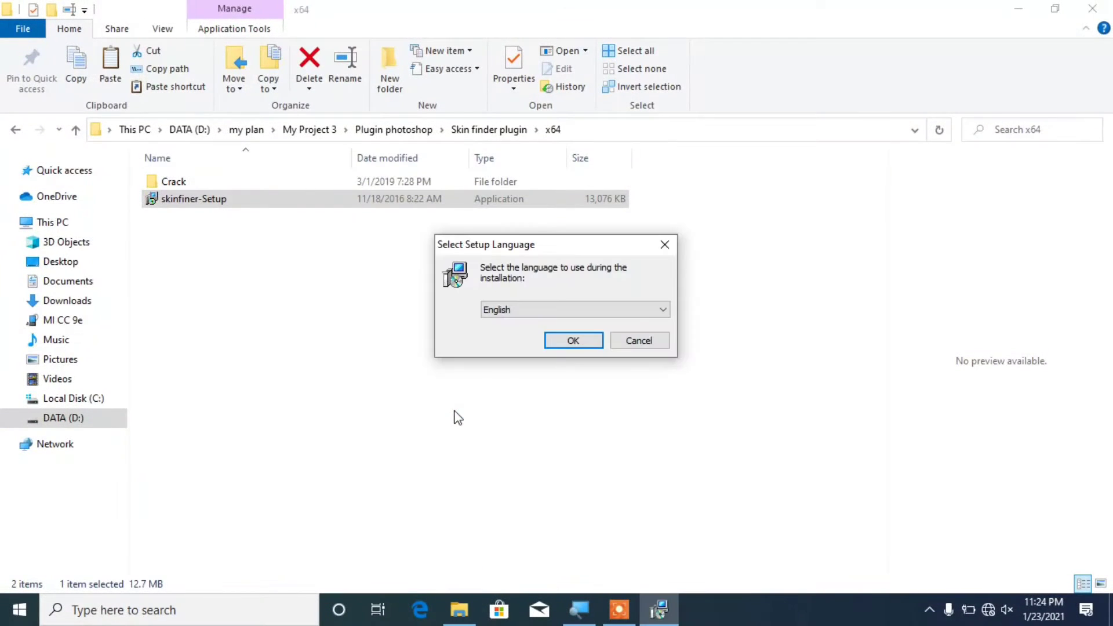
left_click(580, 340)
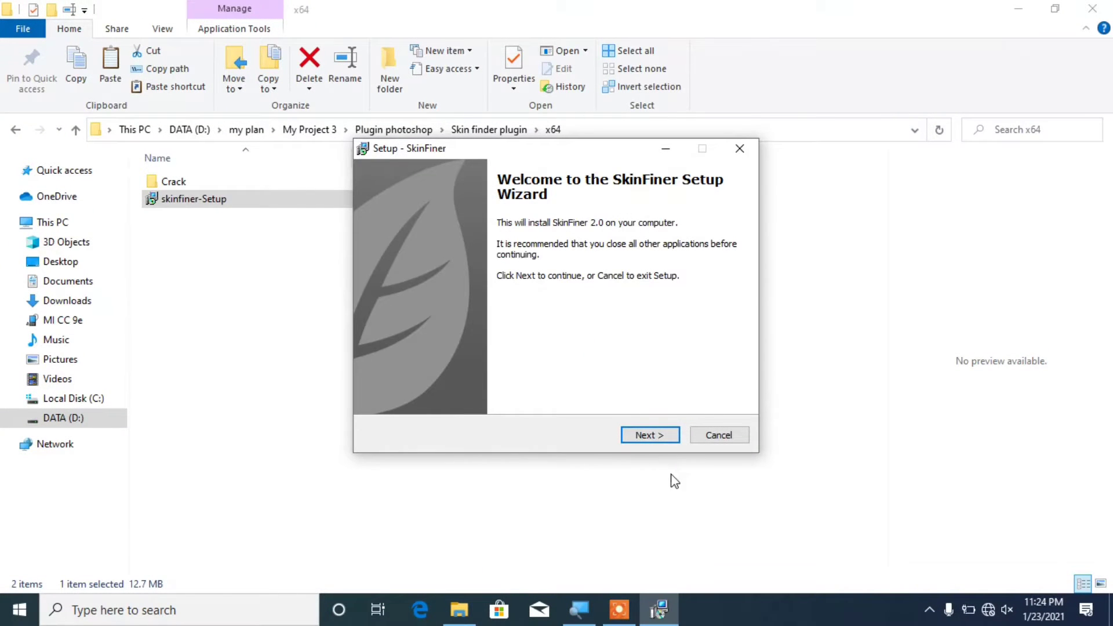
left_click(648, 439)
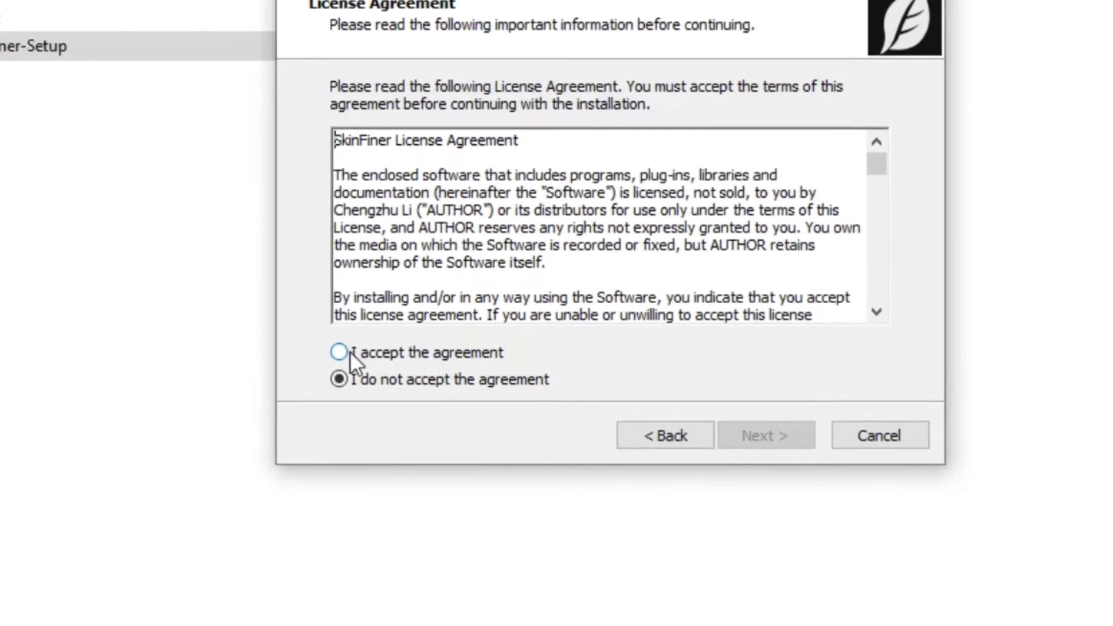
left_click(351, 359)
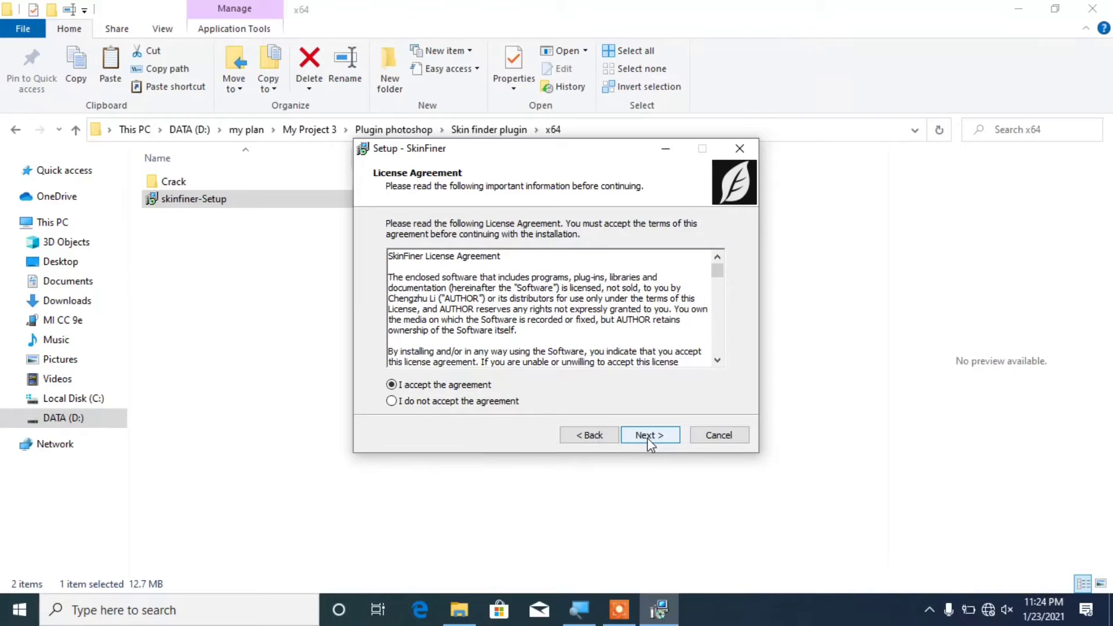
left_click(651, 436)
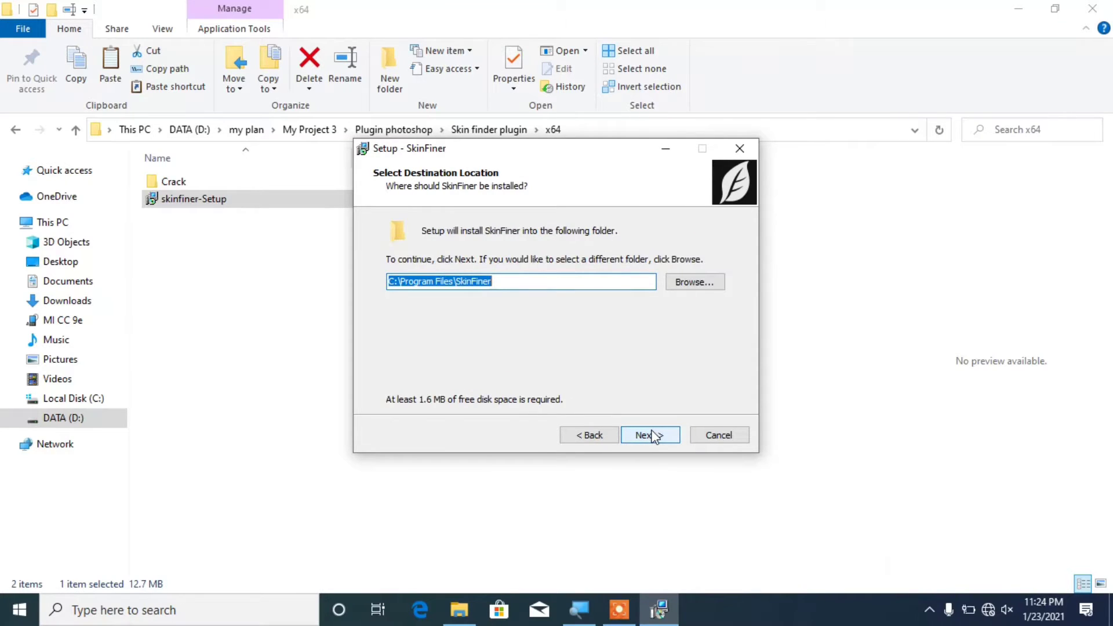
Step: Install SkinFiner to C:\Program Files\SkinFiner with default options, without launching it afterward
left_click(660, 435)
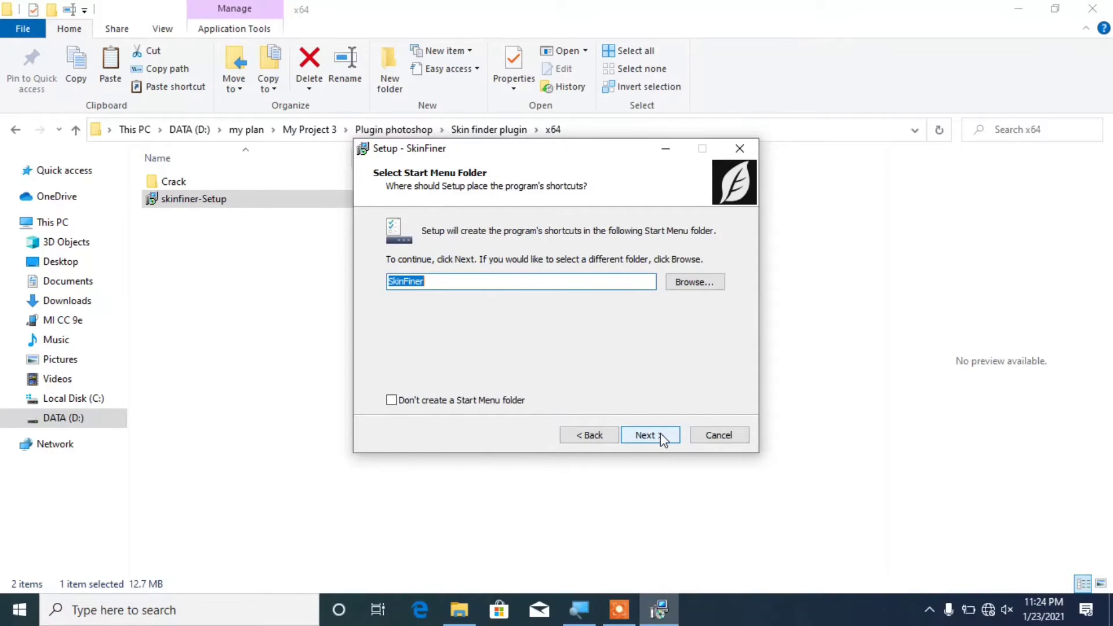
left_click(660, 435)
left_click(661, 437)
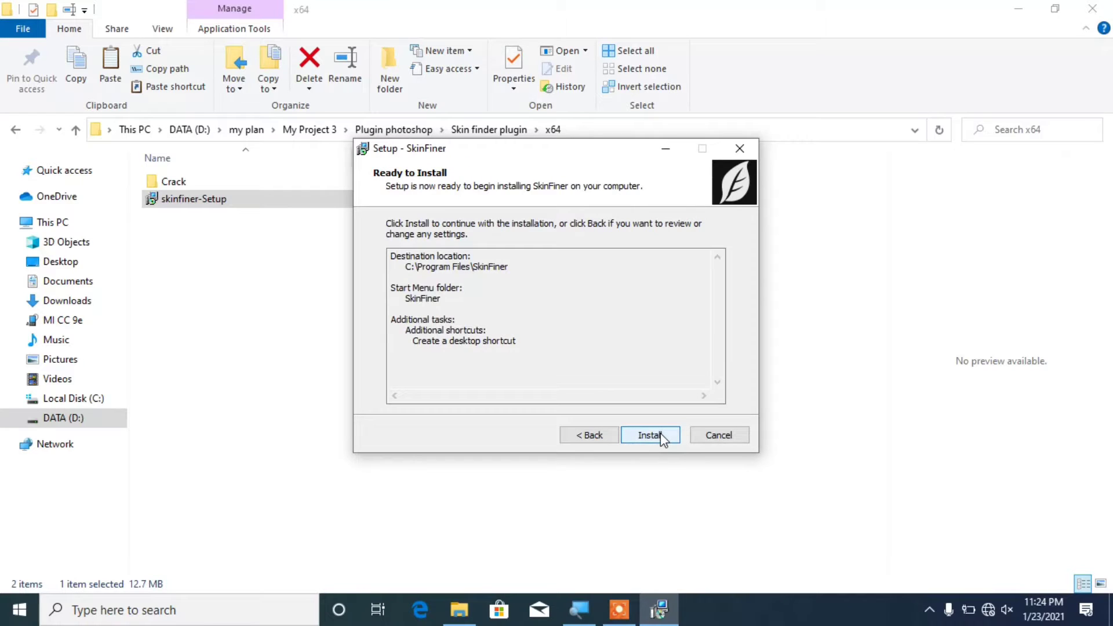
left_click(661, 437)
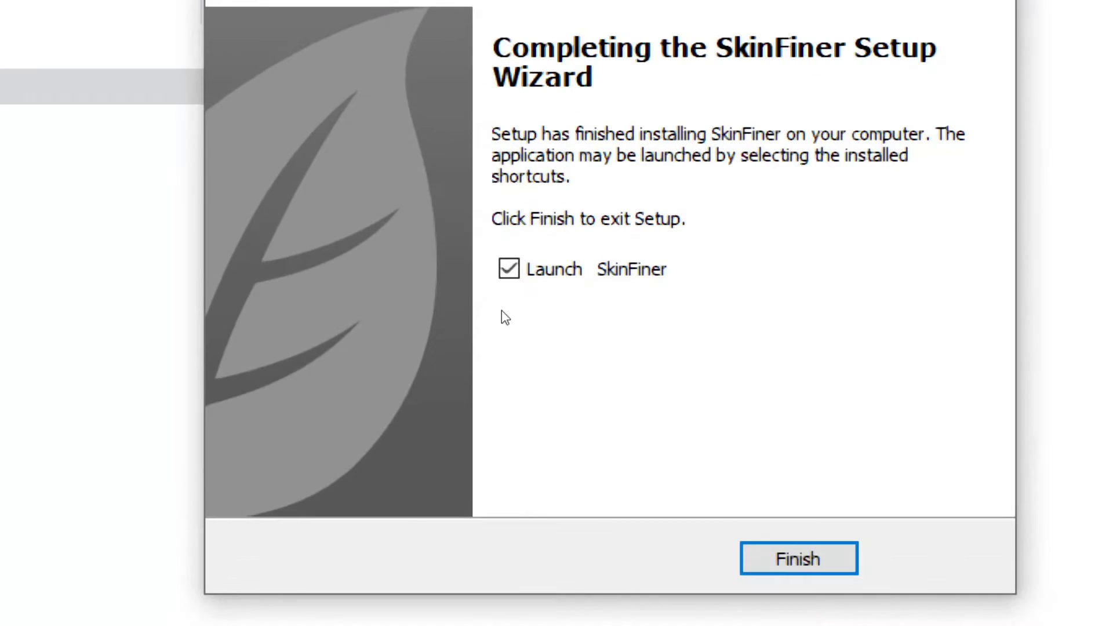
left_click(509, 268)
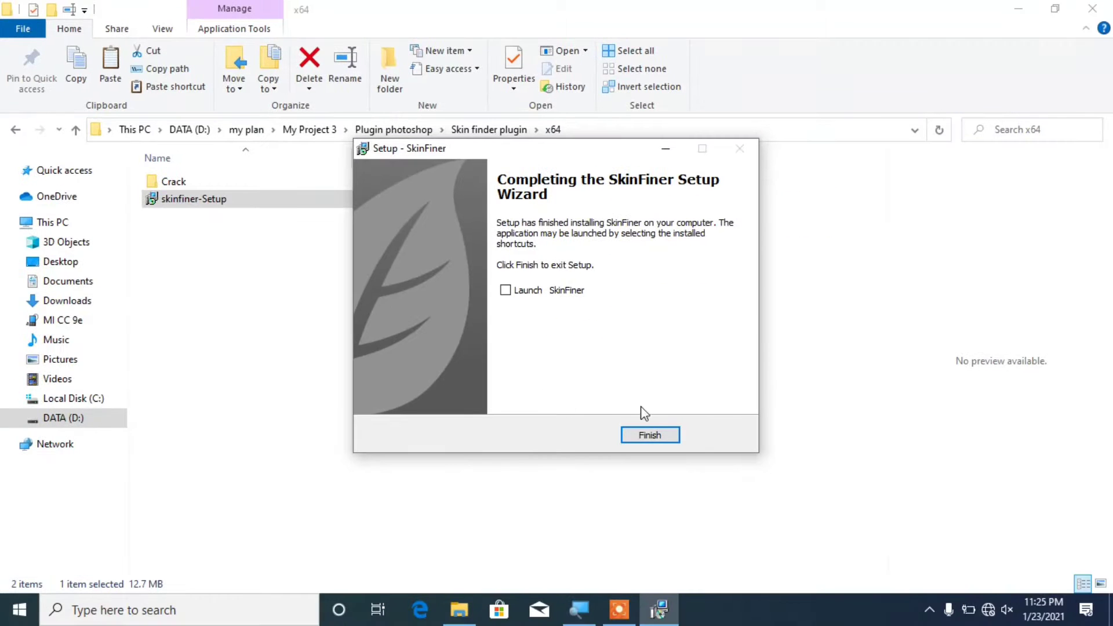
left_click(826, 565)
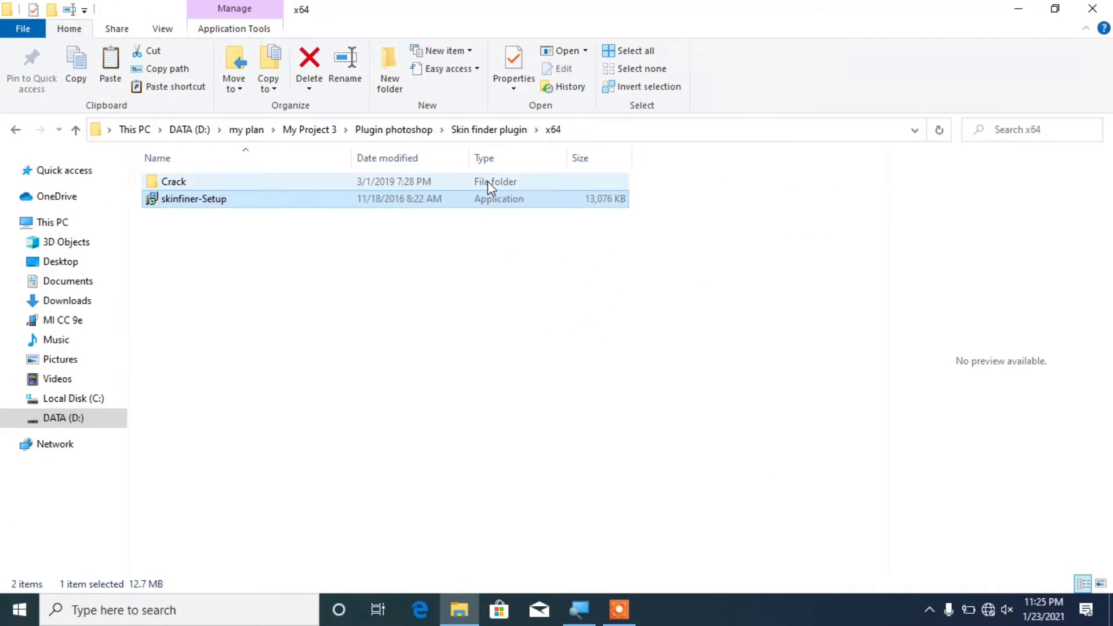
Step: Copy PECtrl.dll from the Crack folder and minimize Explorer to reveal the desktop
double_click(488, 181)
left_click(214, 184)
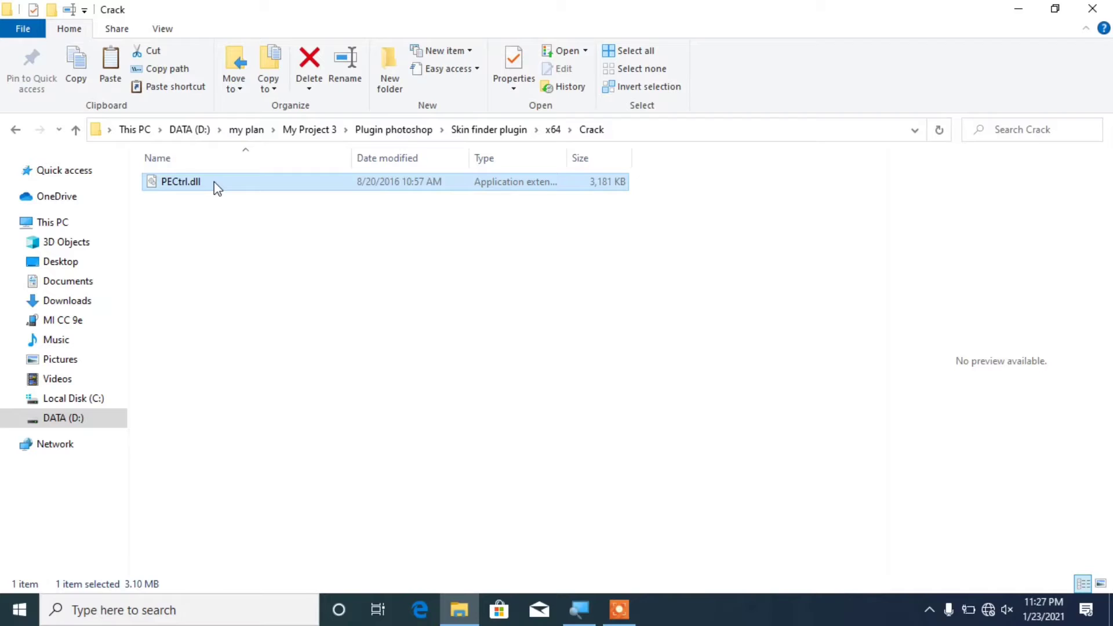
right_click(216, 187)
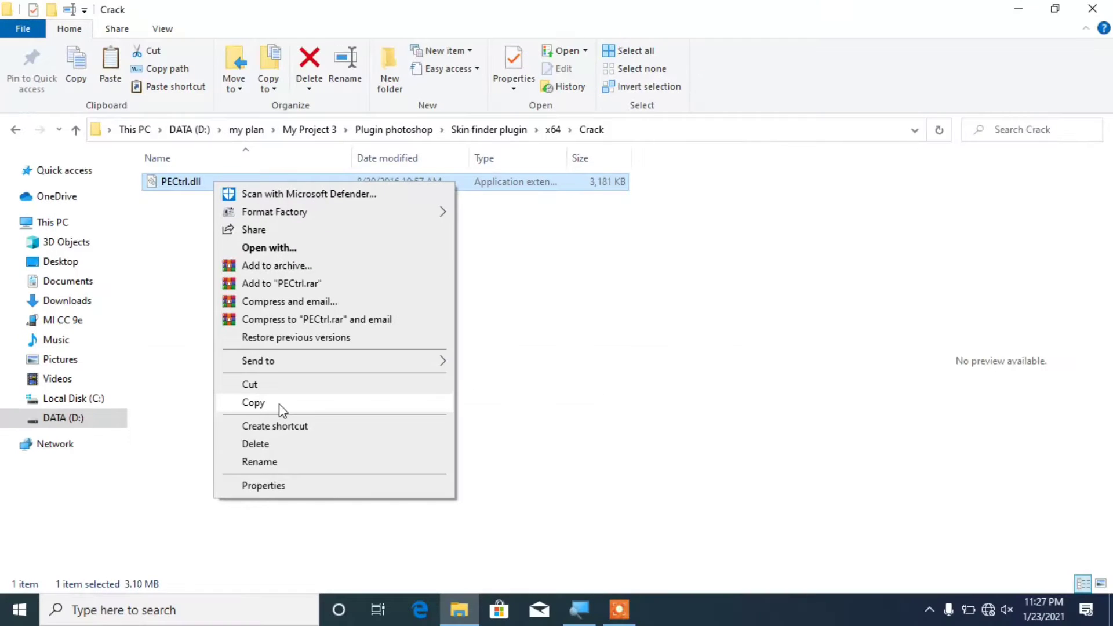
left_click(253, 402)
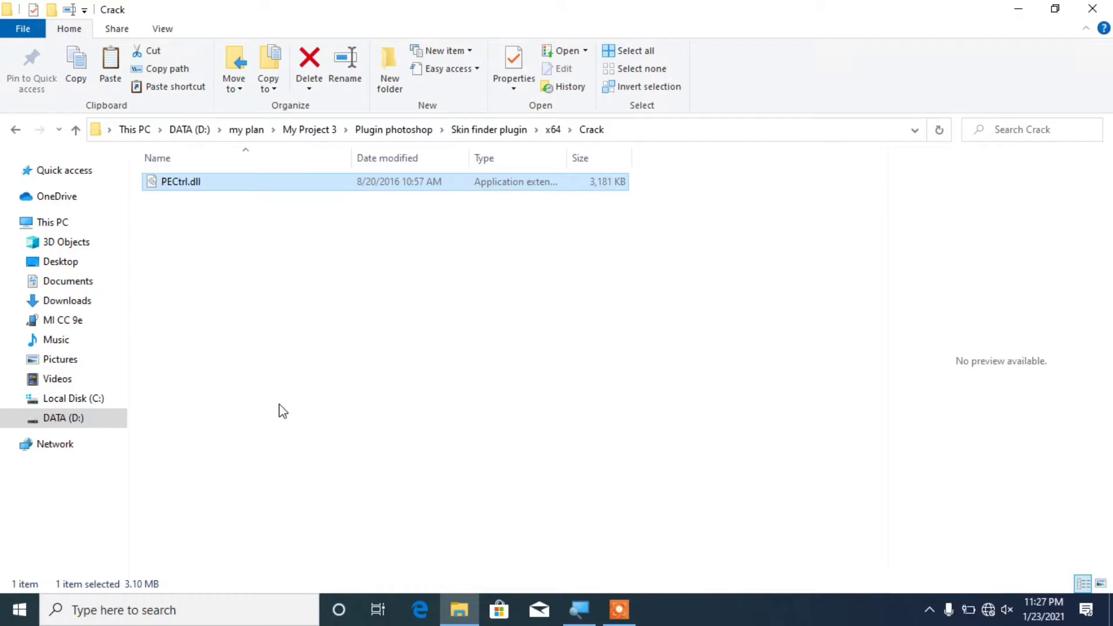
left_click(1024, 15)
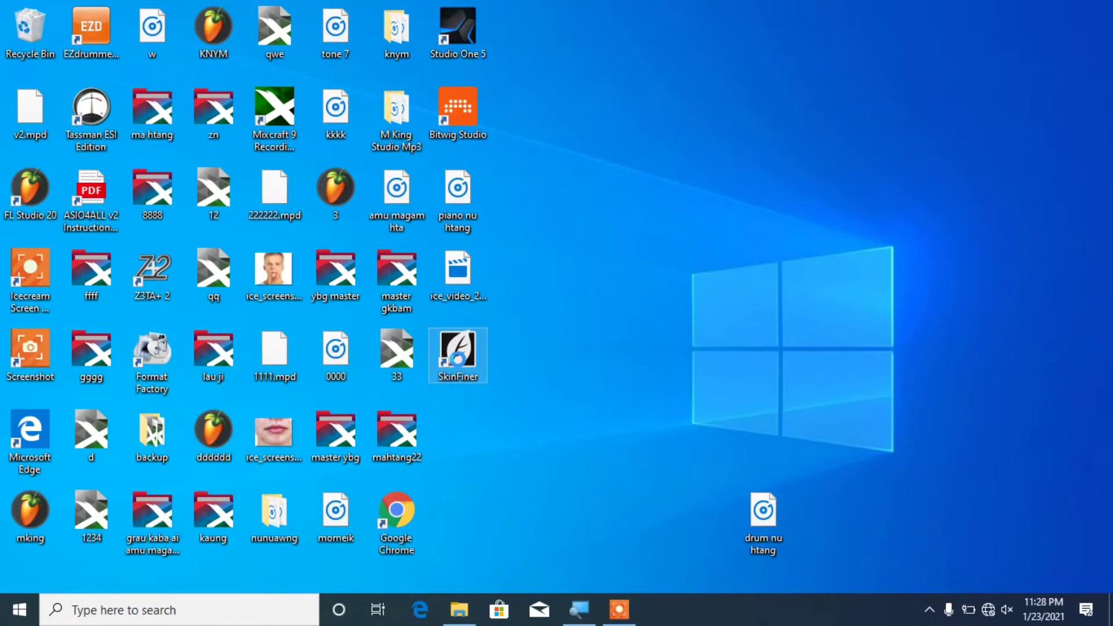
Step: Paste PECtrl.dll into the SkinFiner install folder, replacing the existing file with admin permission
right_click(458, 359)
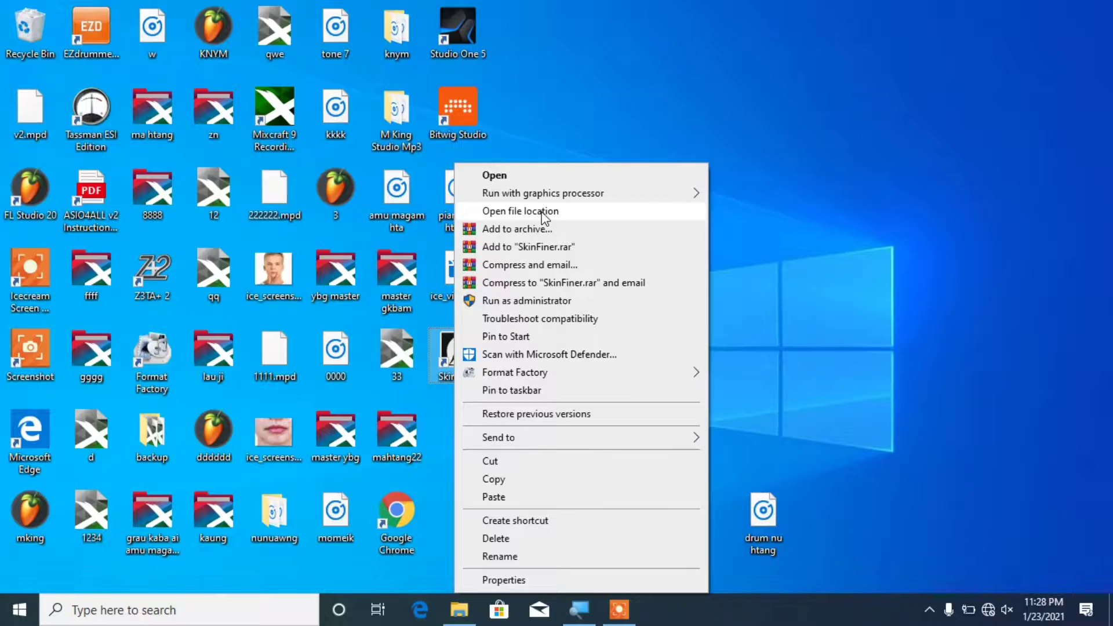
left_click(543, 215)
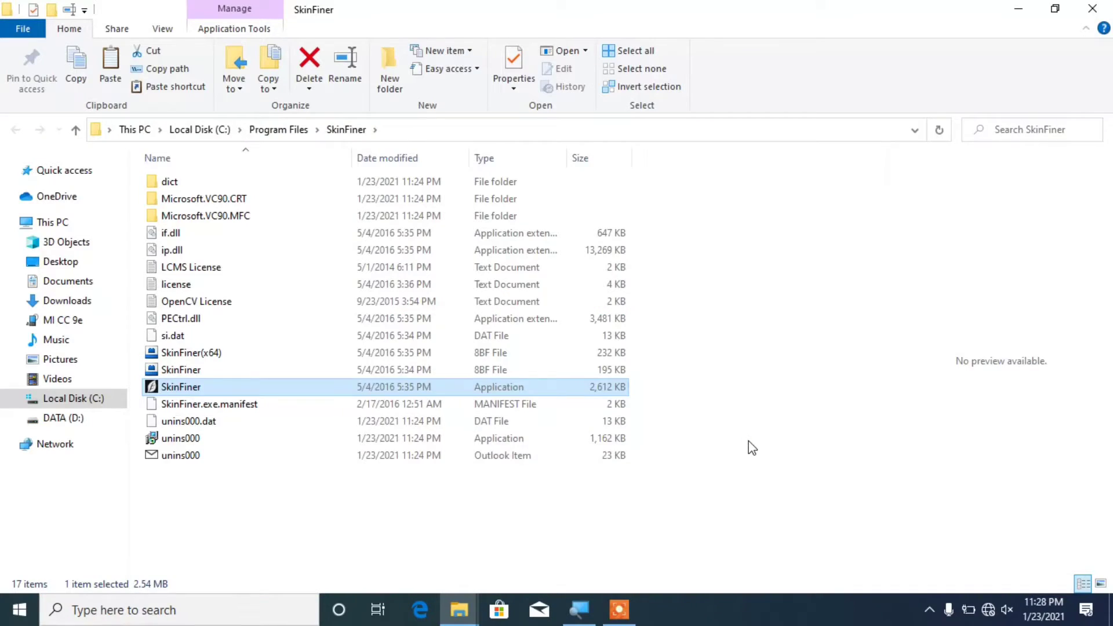
right_click(752, 447)
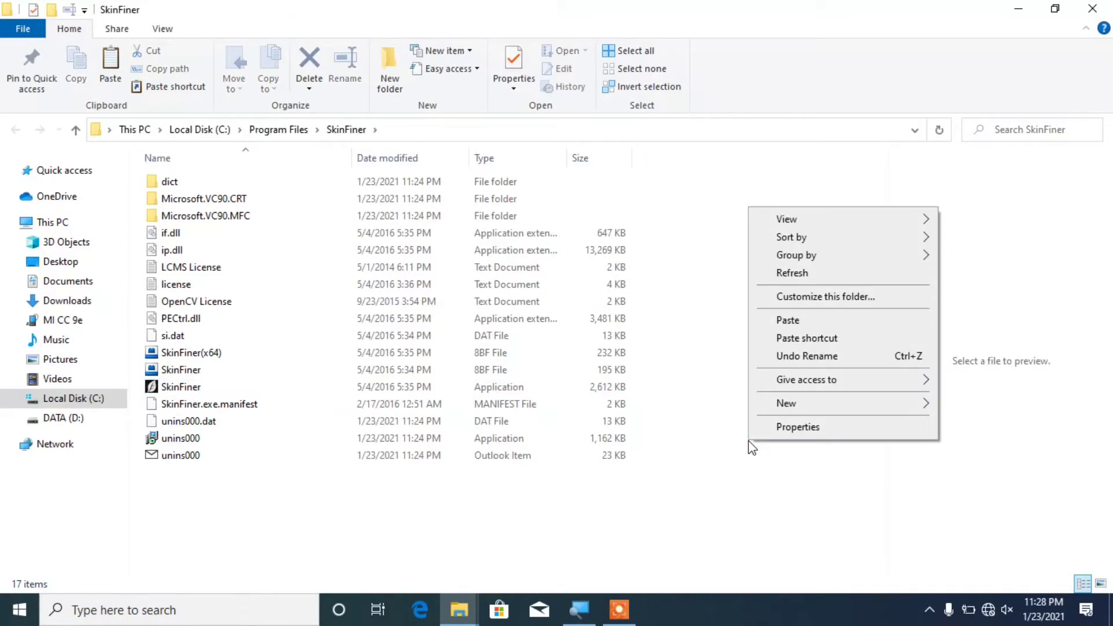
left_click(822, 321)
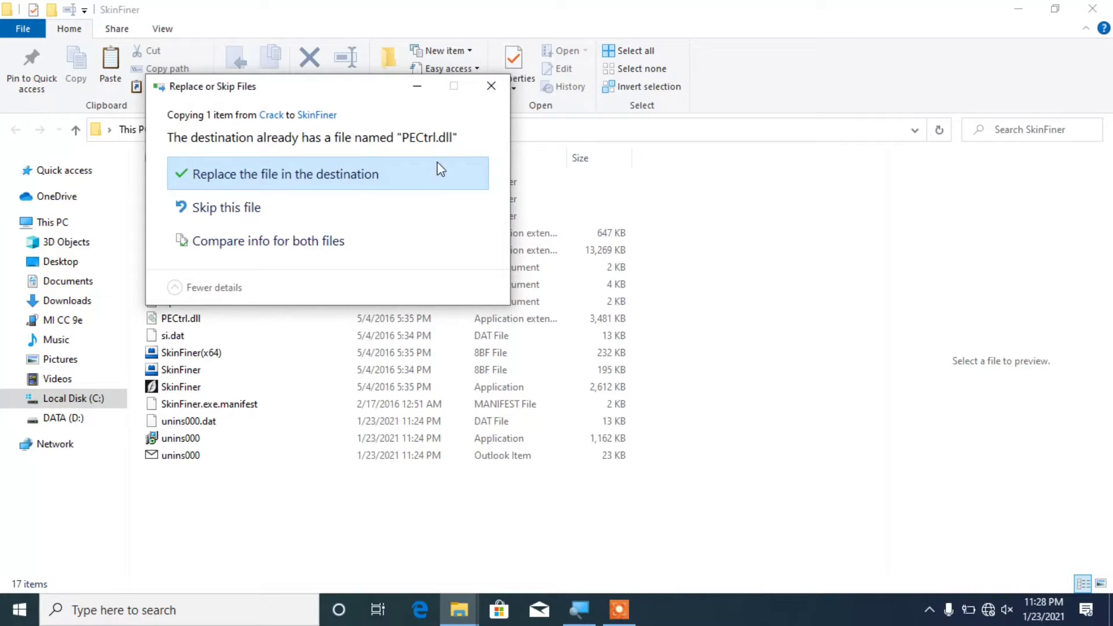
left_click(425, 175)
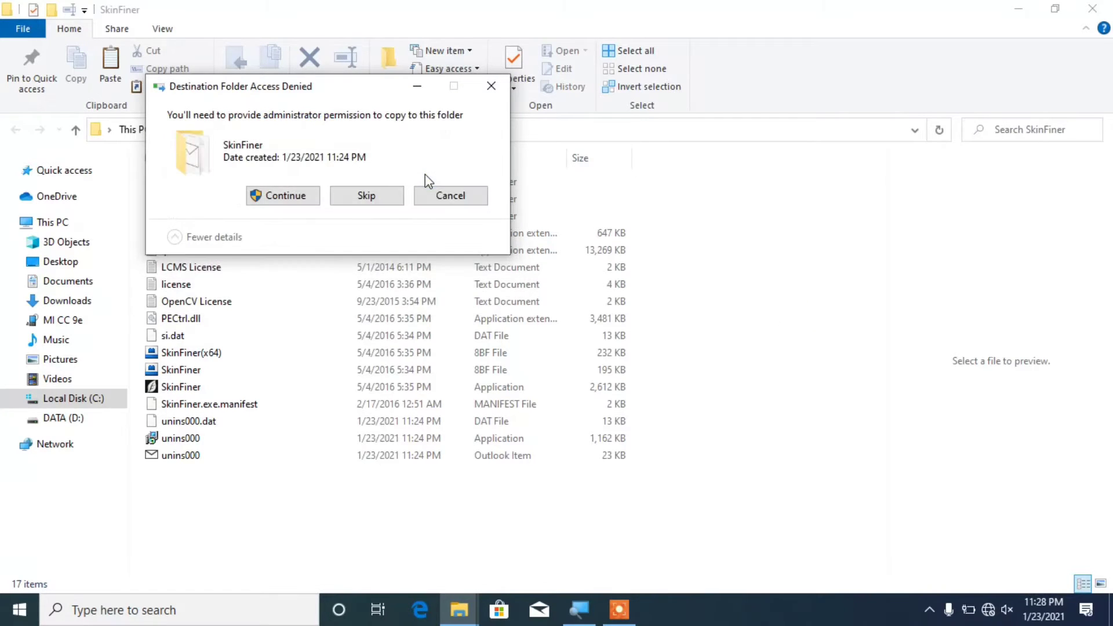
left_click(282, 197)
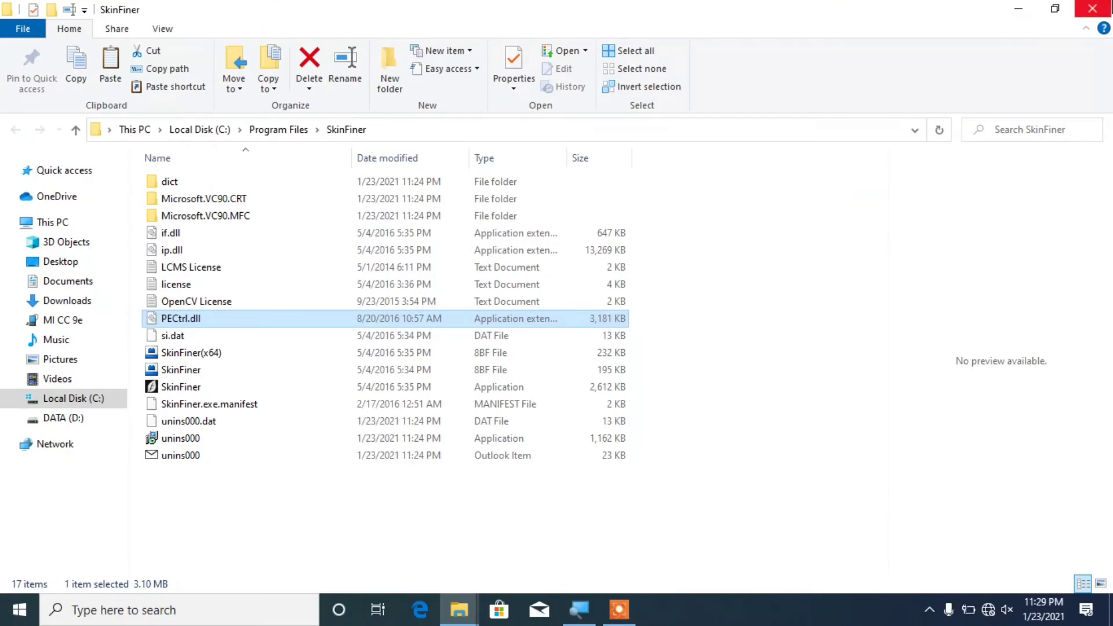
Step: Close the program folder, launch SkinFiner once from its desktop icon, then close it
left_click(1093, 10)
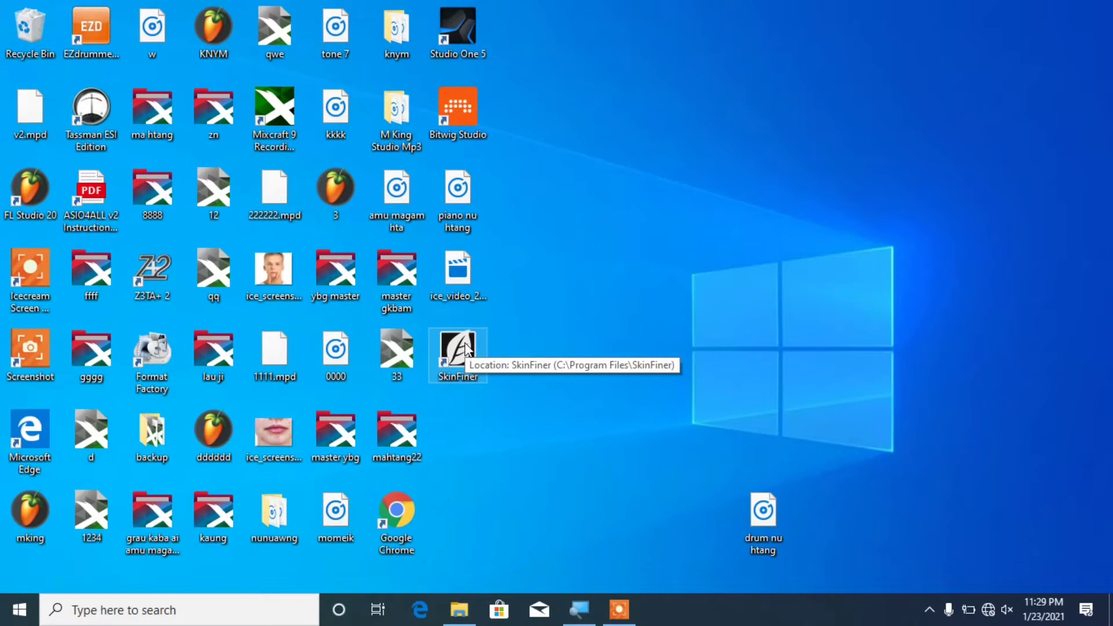
double_click(466, 346)
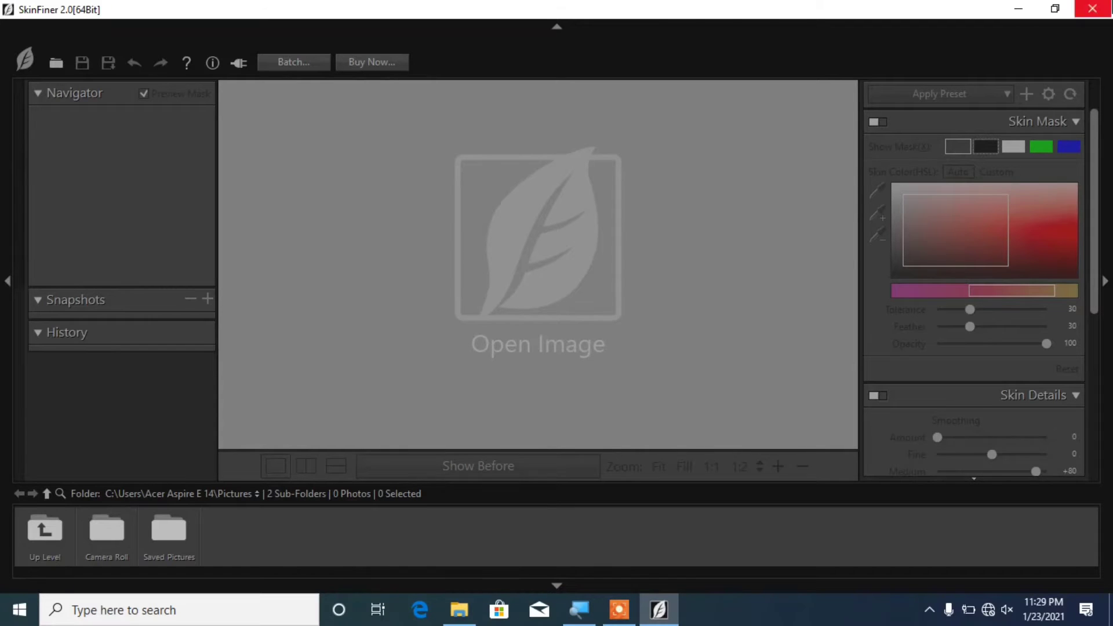
left_click(1101, 9)
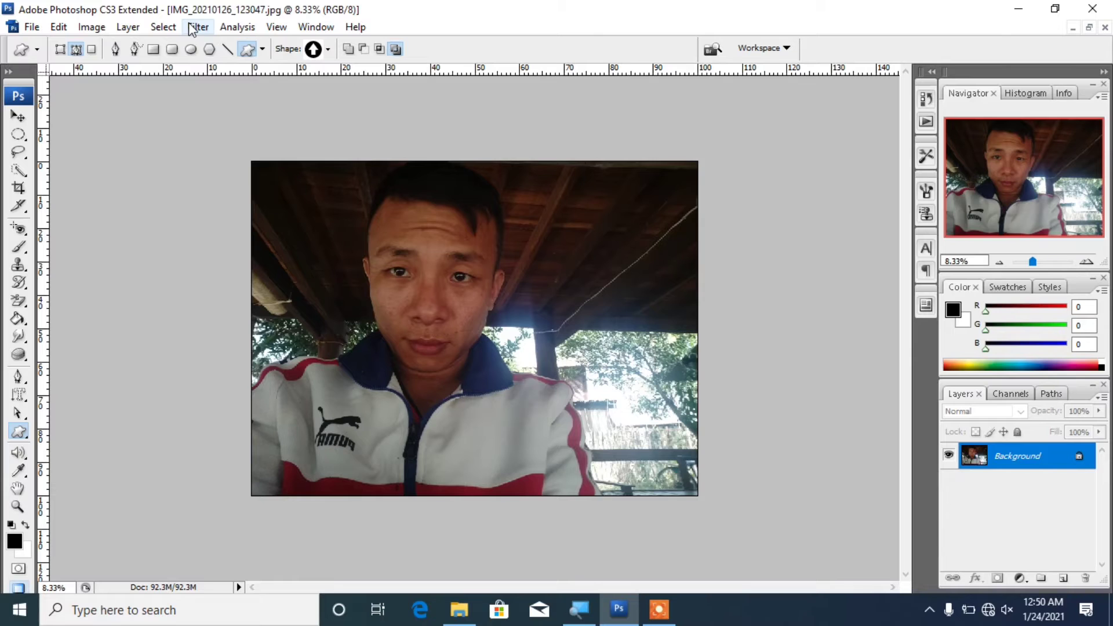
Step: Zoom the photo to 12.5% and convert the locked Background into Layer 0
key("ctrl+plus")
double_click(1081, 461)
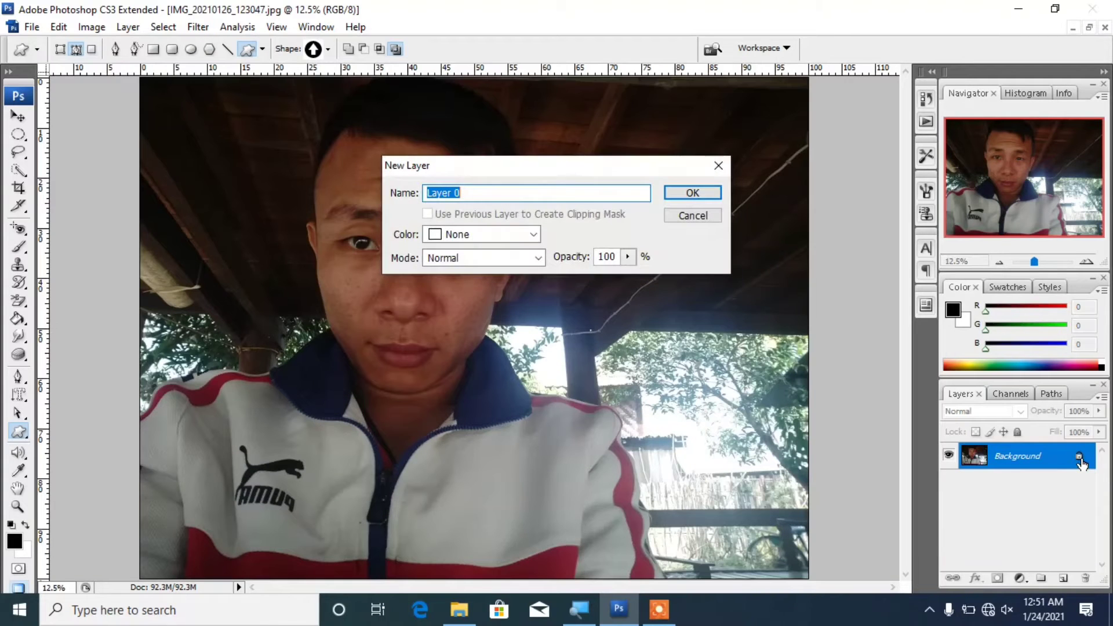
left_click(708, 192)
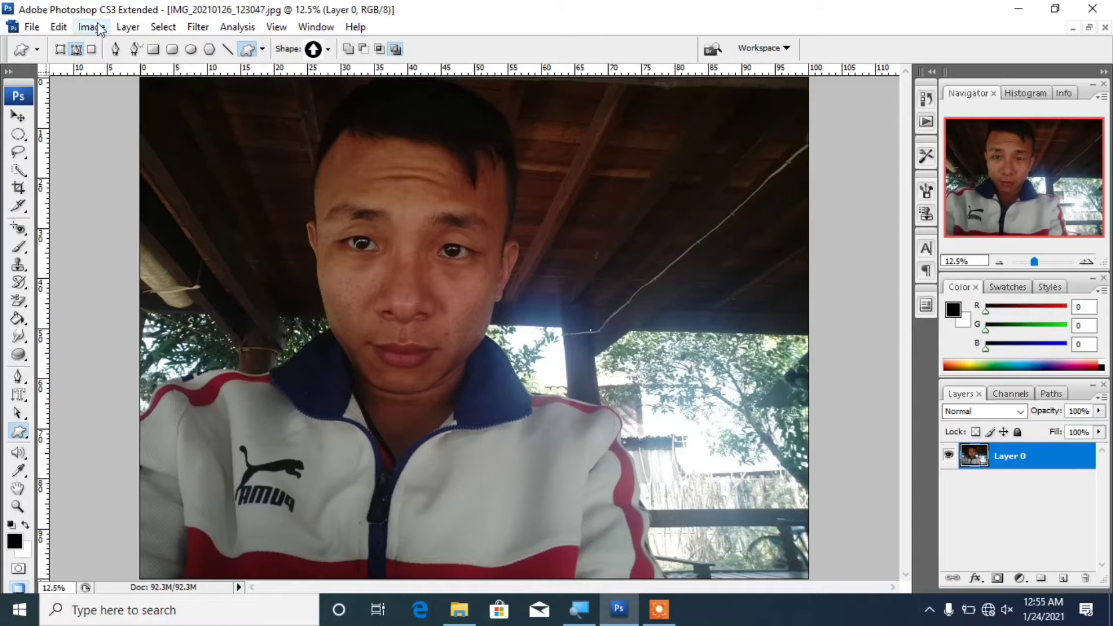
left_click(93, 28)
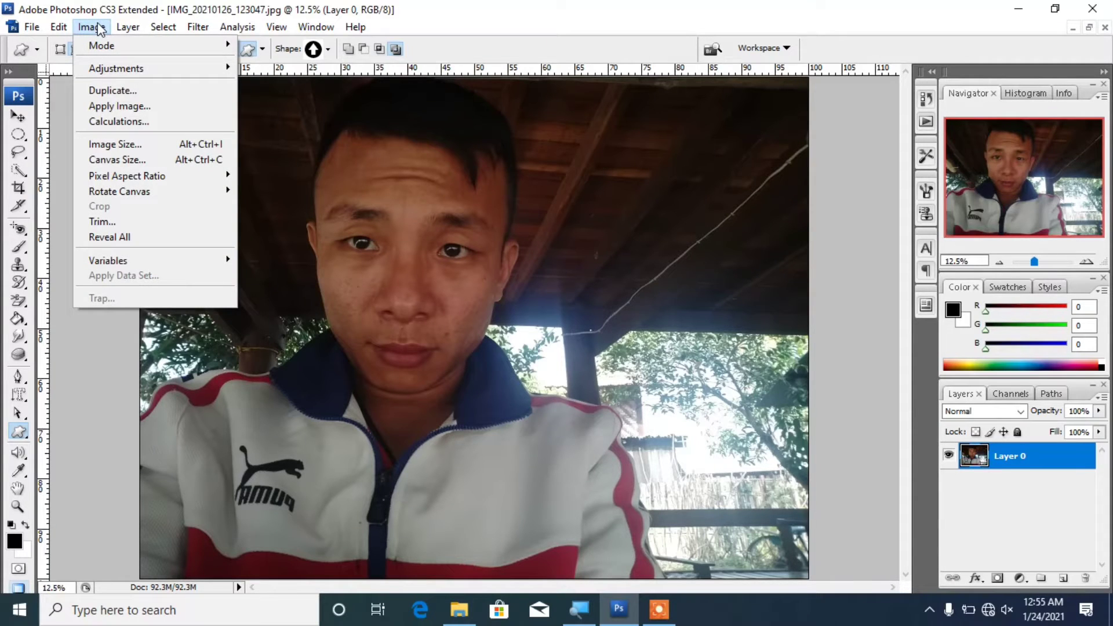
Step: Open the Shadow/Highlight adjustment and expand it to show more options
mouse_move(113, 68)
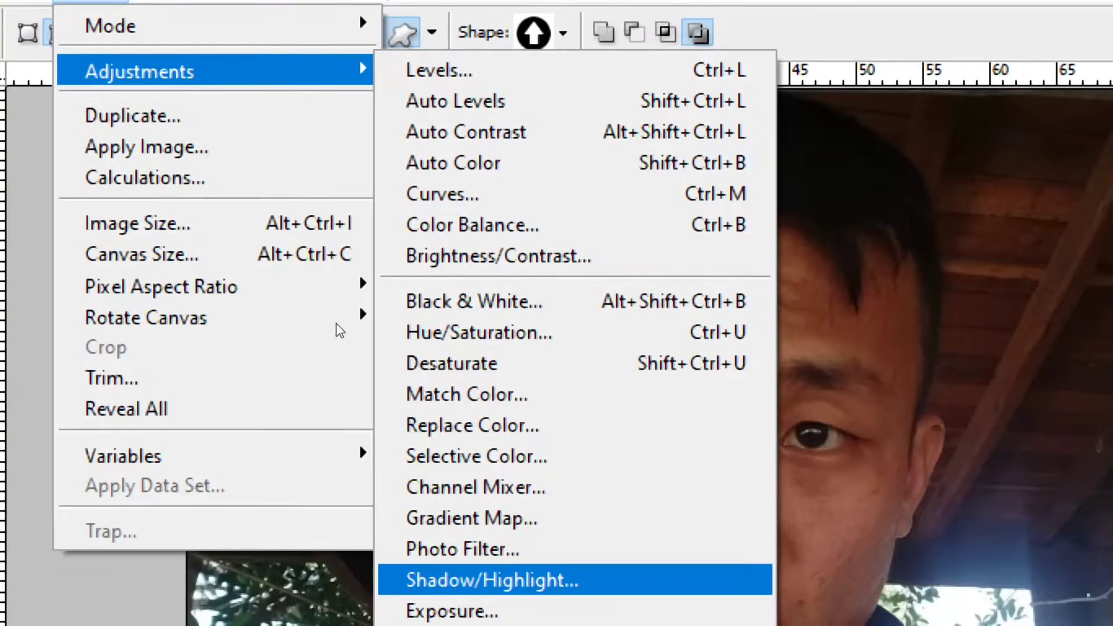
key("Up")
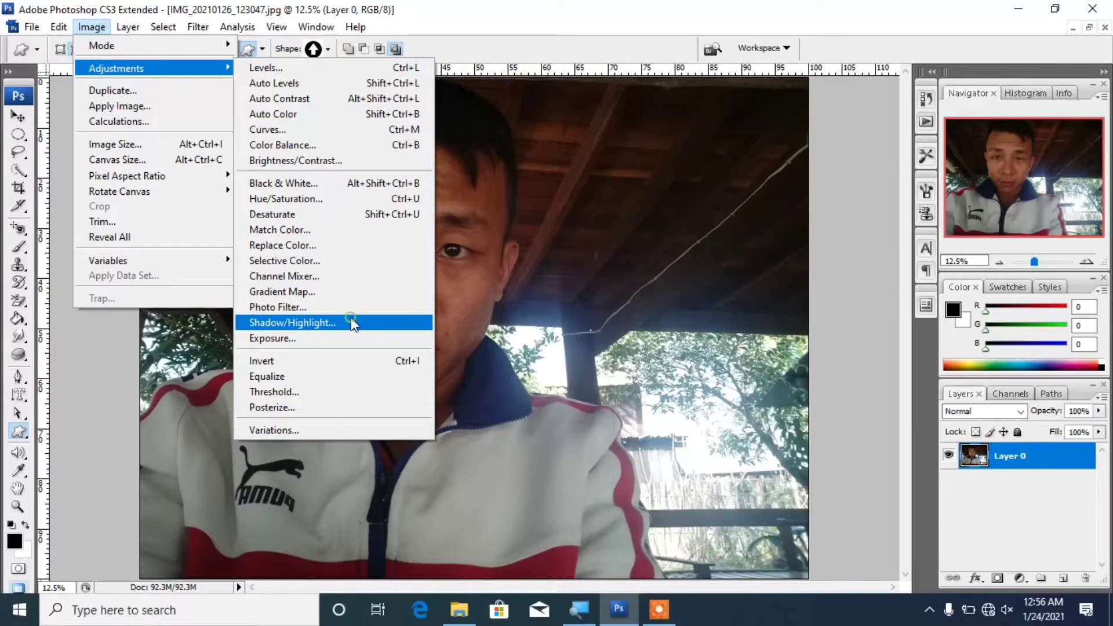
left_click(353, 324)
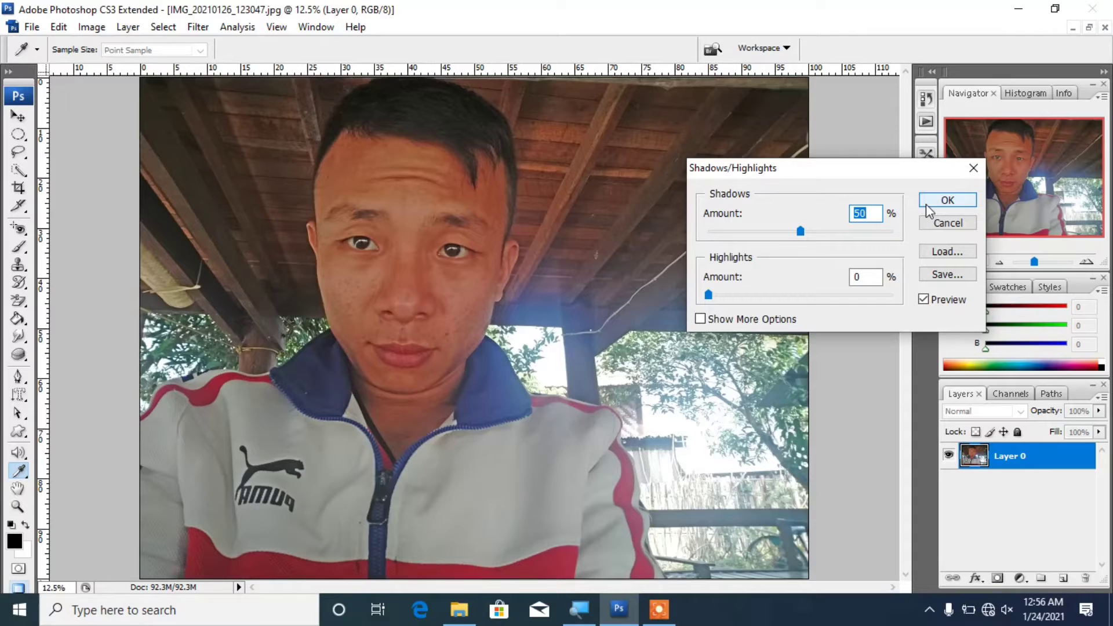
left_click(876, 296)
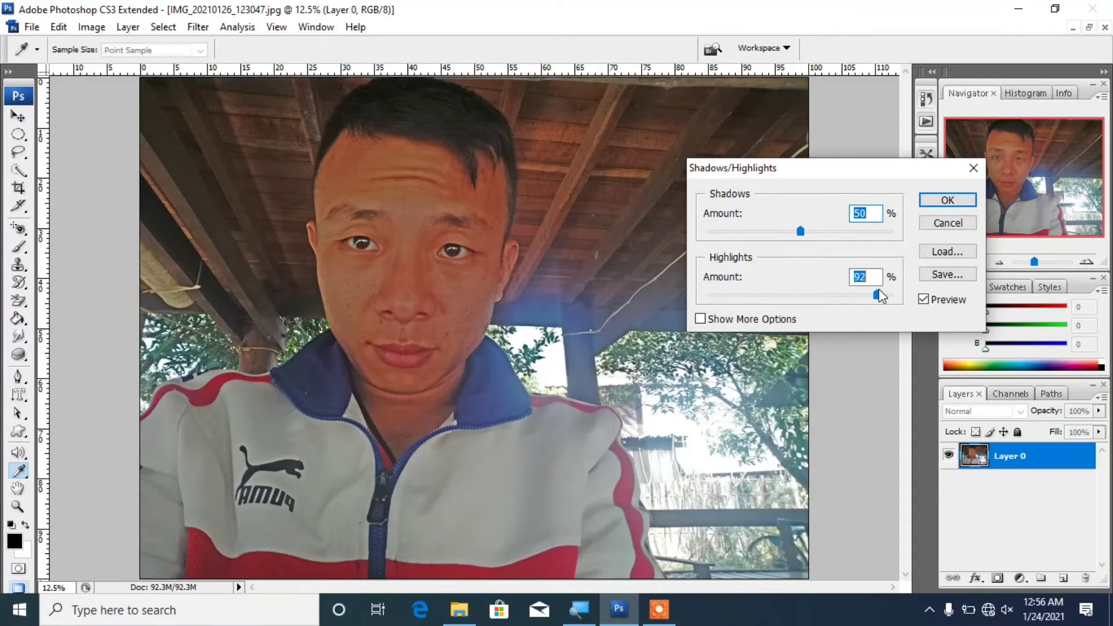
left_click_drag(879, 296, 678, 318)
left_click(700, 319)
Step: Set shadow radius 146 px, highlights 51%, midtone contrast -21, and apply
left_click_drag(859, 174, 860, 18)
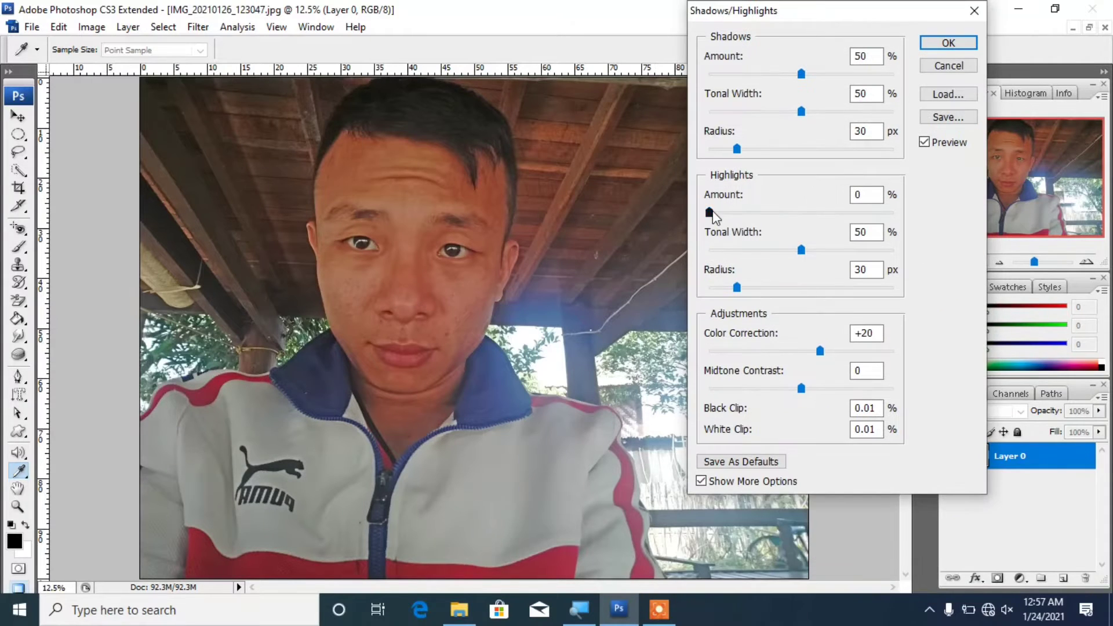
left_click_drag(712, 212, 1051, 196)
mouse_move(799, 392)
left_mouse_down()
mouse_move(932, 398)
mouse_move(781, 400)
left_mouse_up()
mouse_move(799, 251)
left_mouse_down()
mouse_move(783, 253)
mouse_move(797, 251)
left_mouse_up()
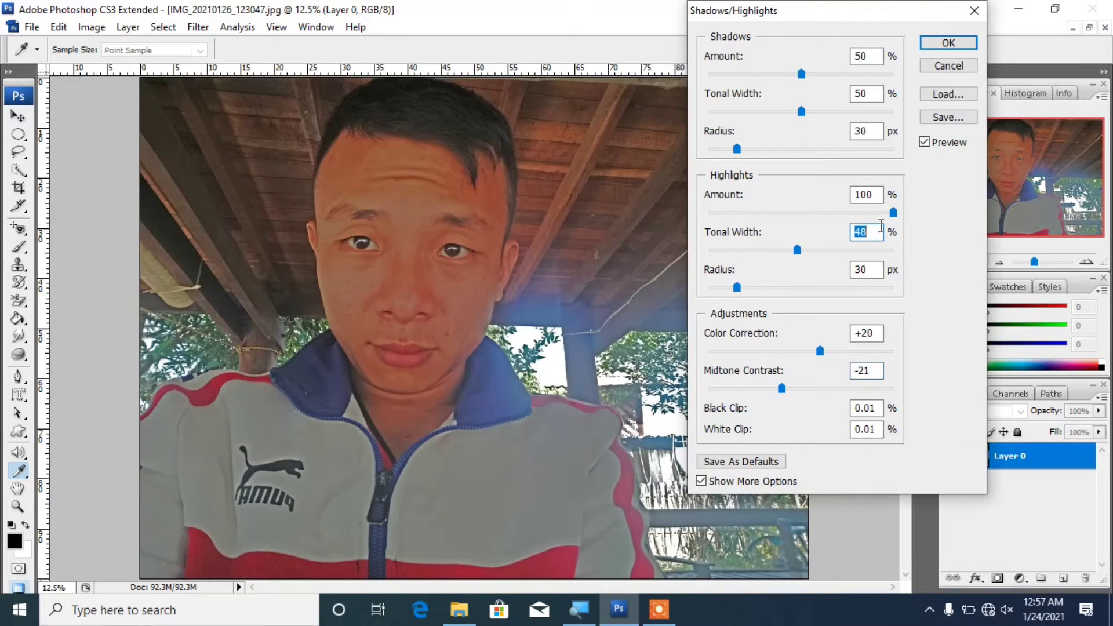
left_click_drag(893, 212, 803, 213)
left_click_drag(737, 149, 822, 149)
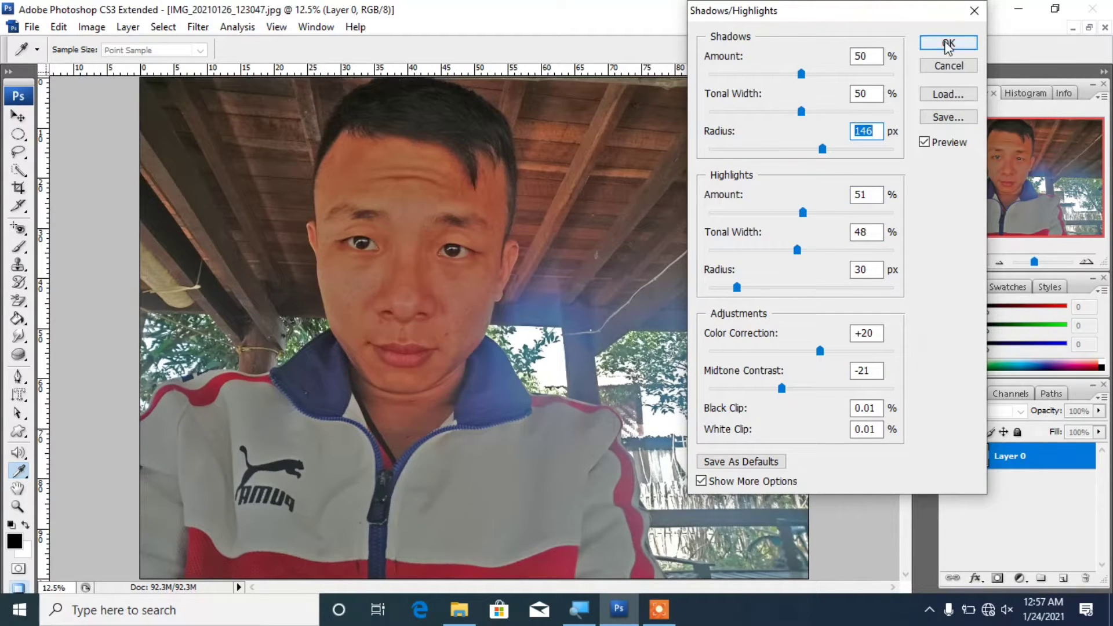
left_click(945, 42)
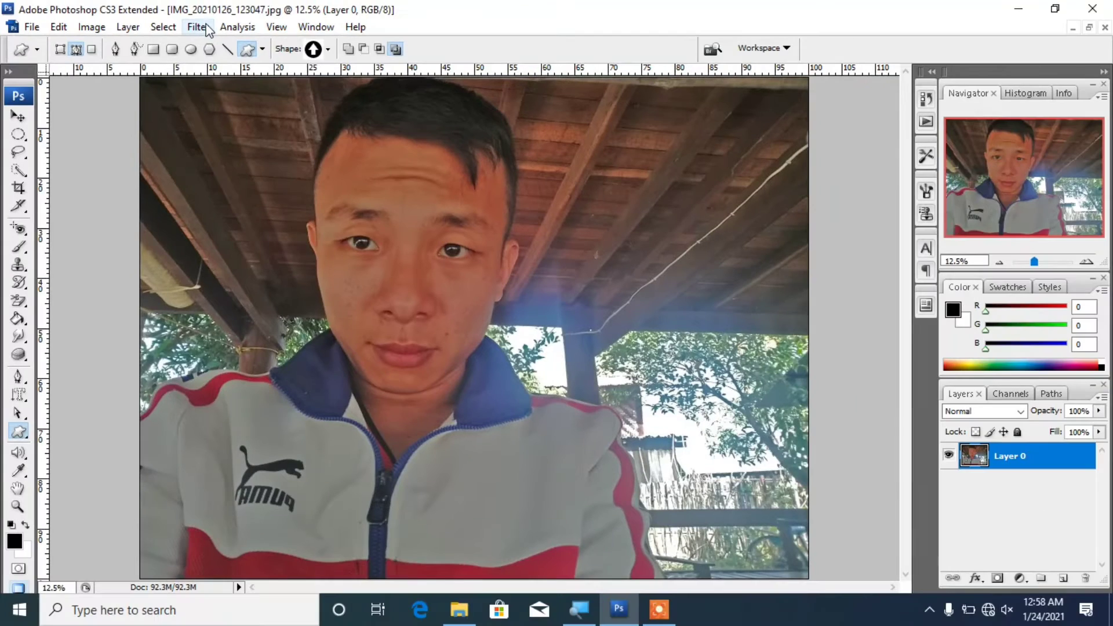
Step: Run Filter > Photo-Toolbox > SkinFiner on the brightened portrait
left_click(198, 27)
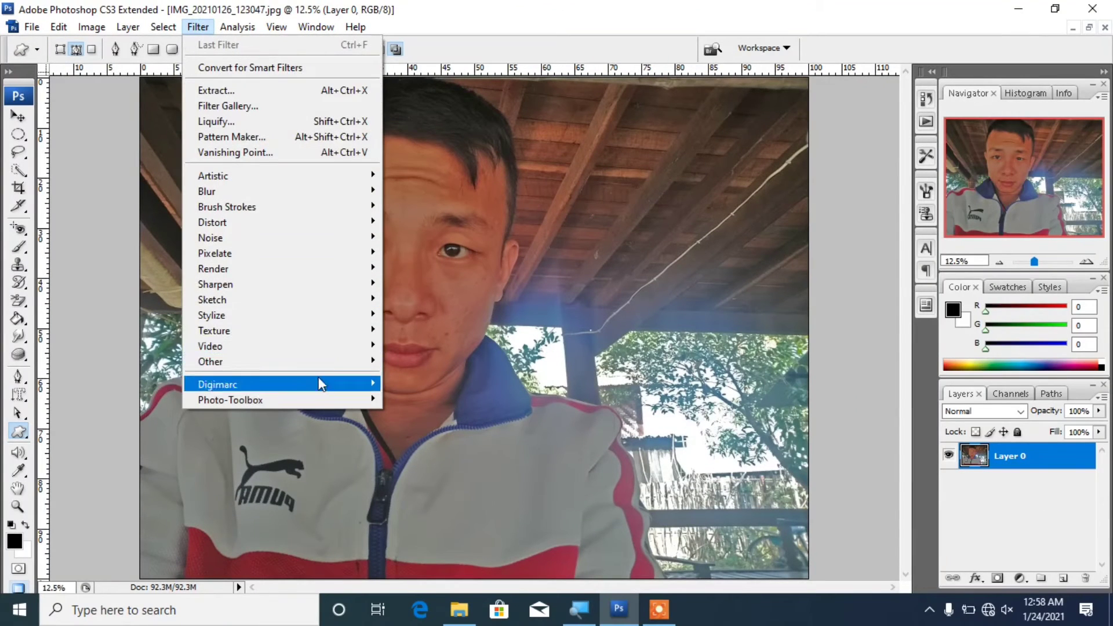
mouse_move(308, 402)
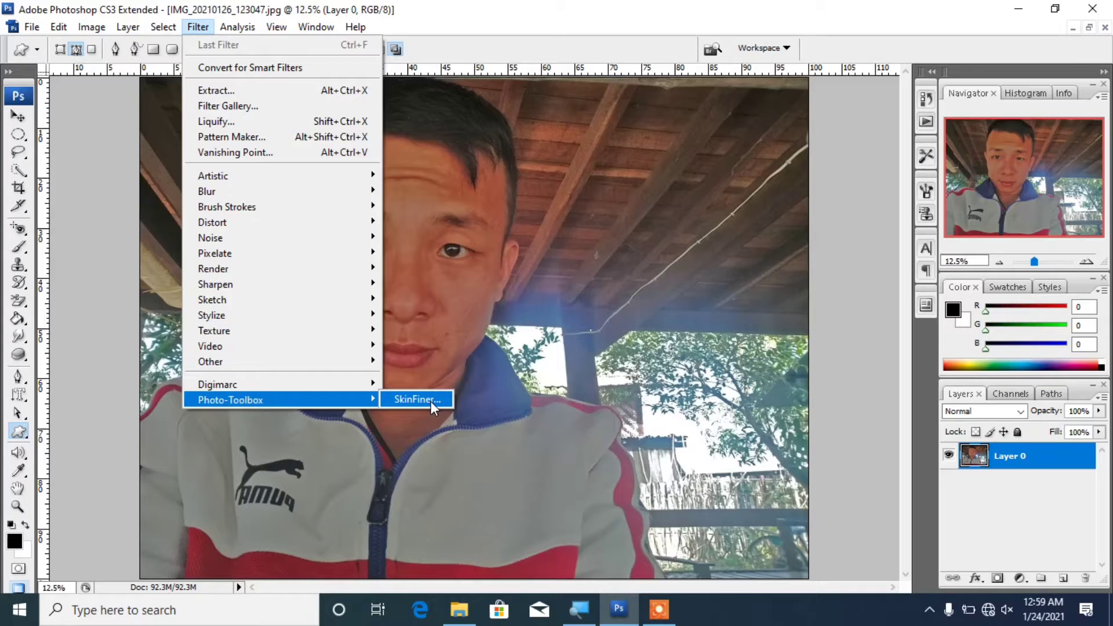
left_click(1009, 287)
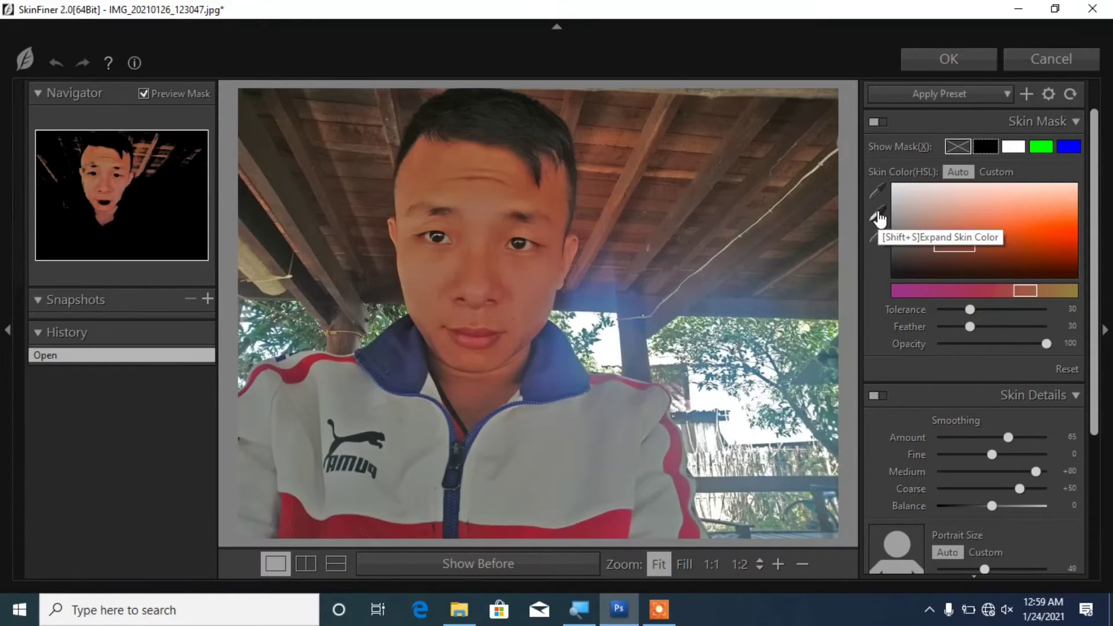
Step: Add forehead skin tones to the mask and set Medium +100, Fine +80 smoothing
left_click(879, 219)
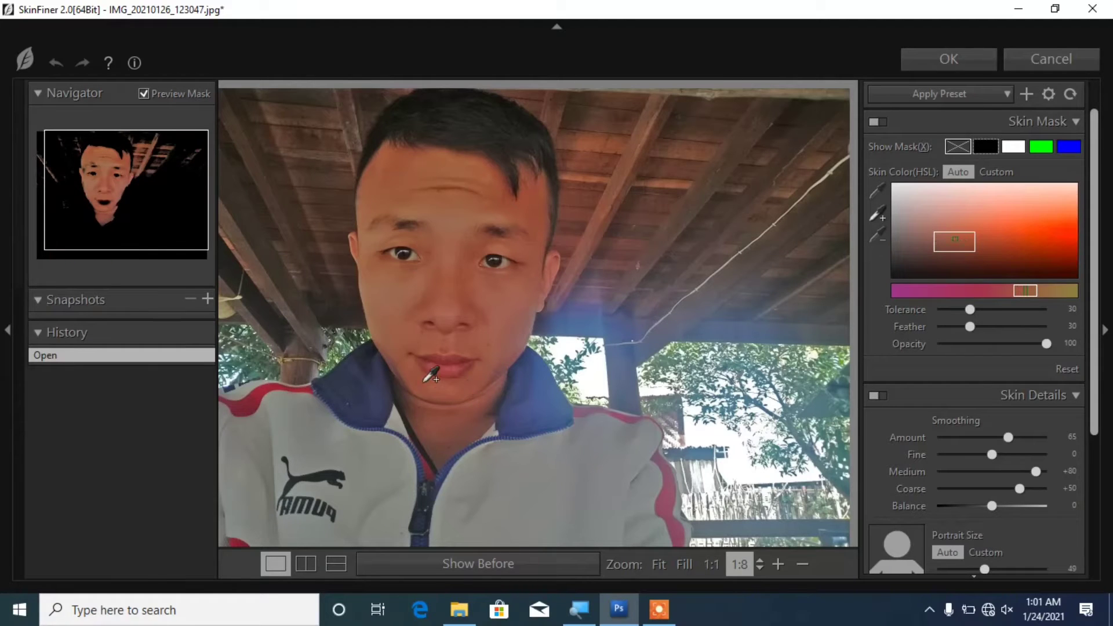
left_click(383, 211)
left_click(398, 186)
left_click_drag(1037, 471, 1057, 473)
left_click_drag(992, 455, 941, 462)
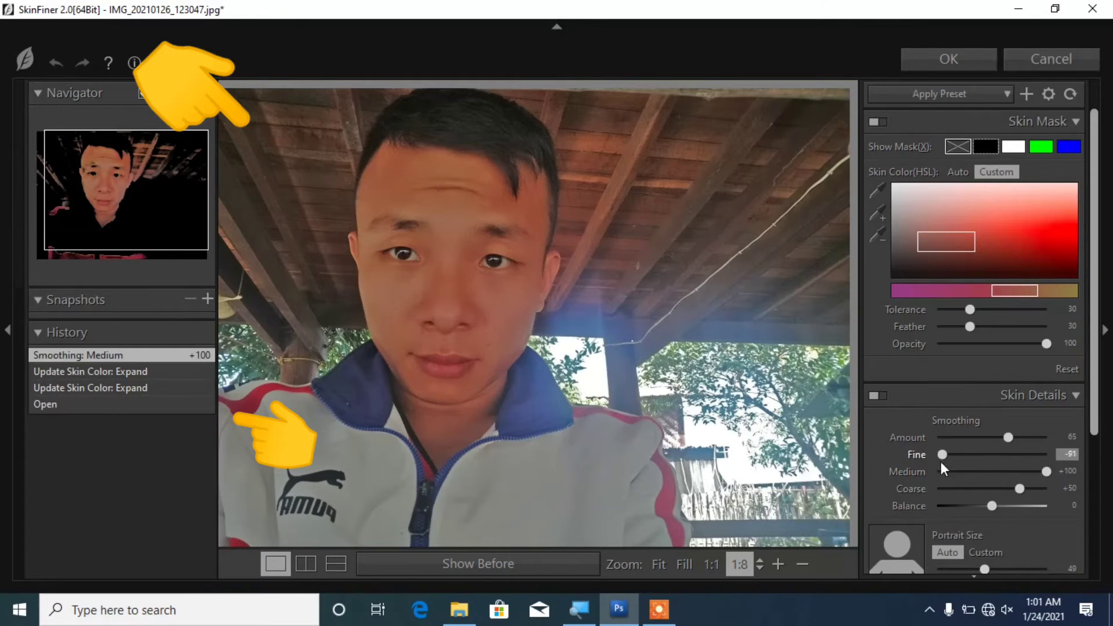
left_click_drag(1047, 454, 1100, 463)
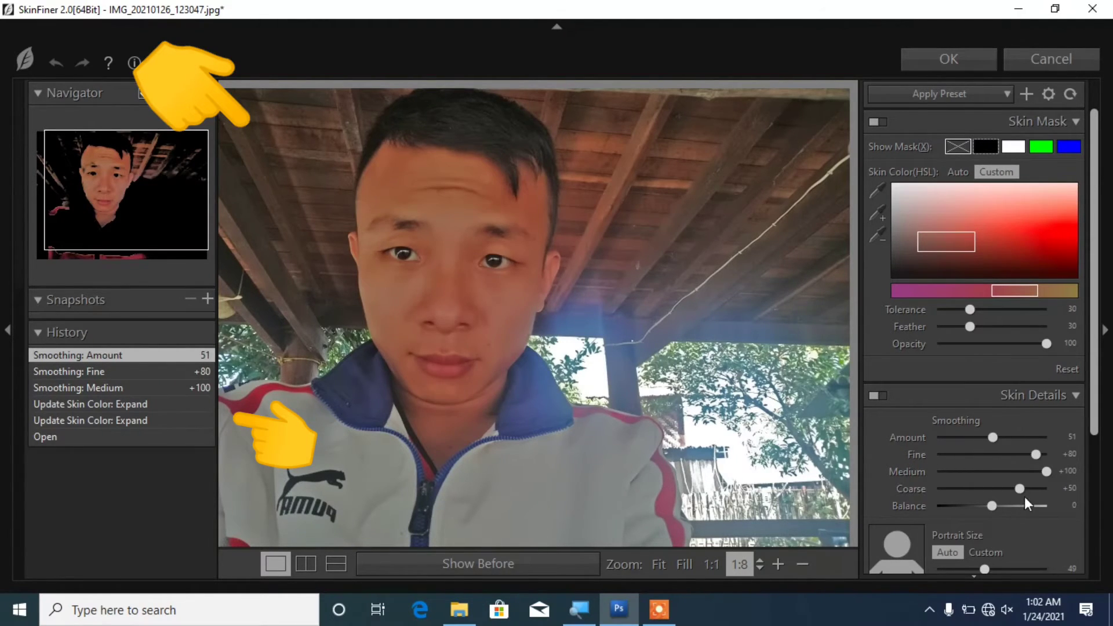
Step: Set Coarse smoothing to +100, Balance to 0, and skin mask feather to 40
left_click_drag(1020, 490, 917, 513)
left_click_drag(1024, 488, 1034, 490)
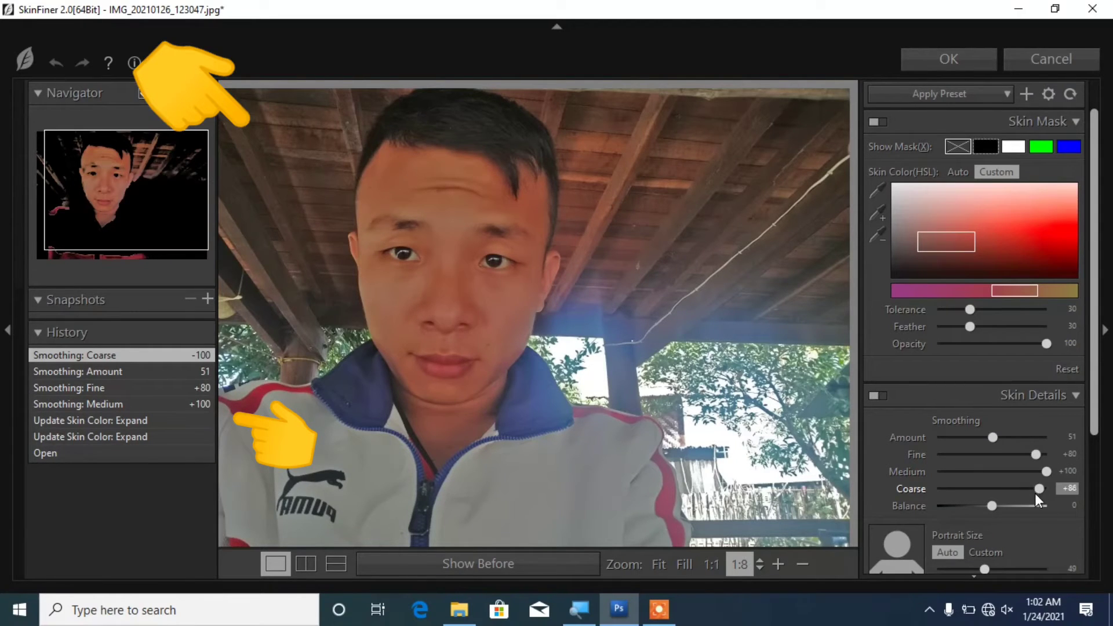
left_click_drag(1035, 493, 987, 533)
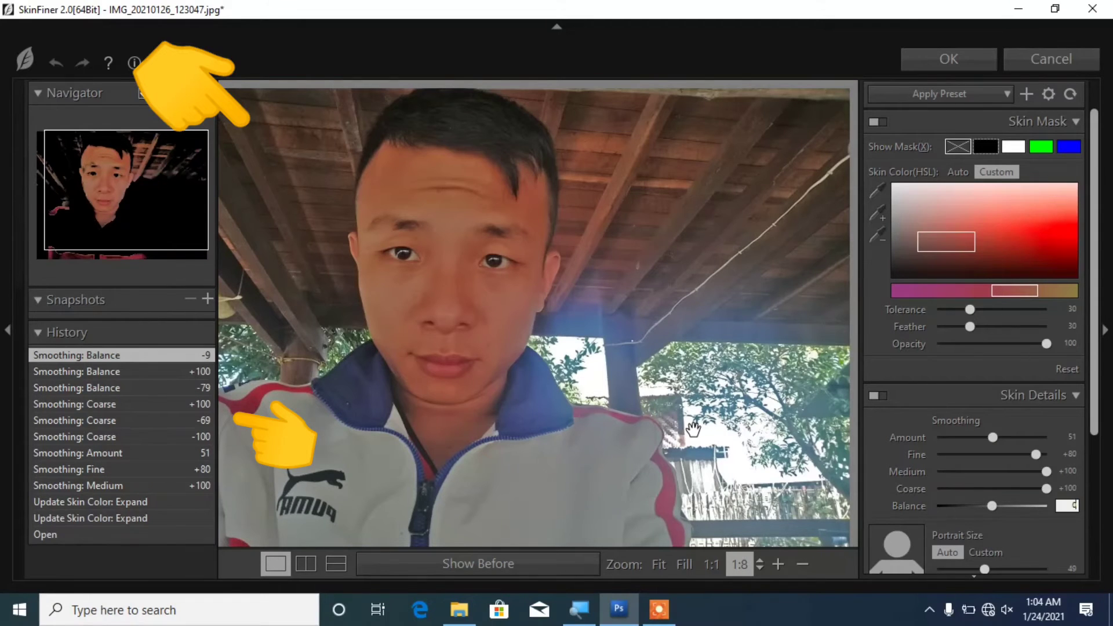
key("Return")
scroll(958, 325, "up", 4)
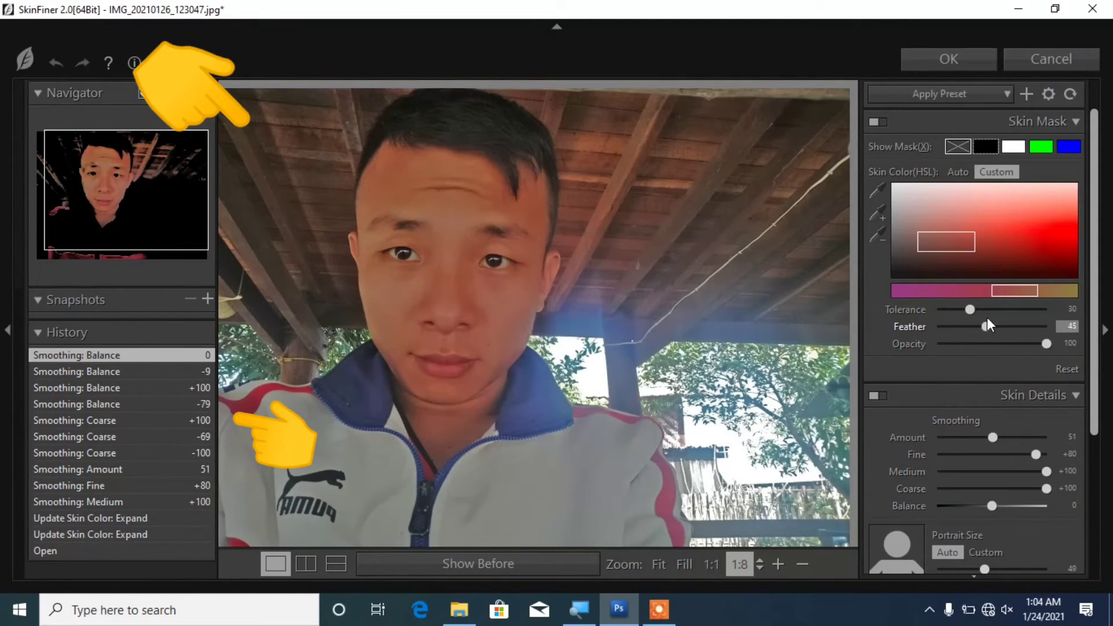
left_click_drag(997, 328, 980, 332)
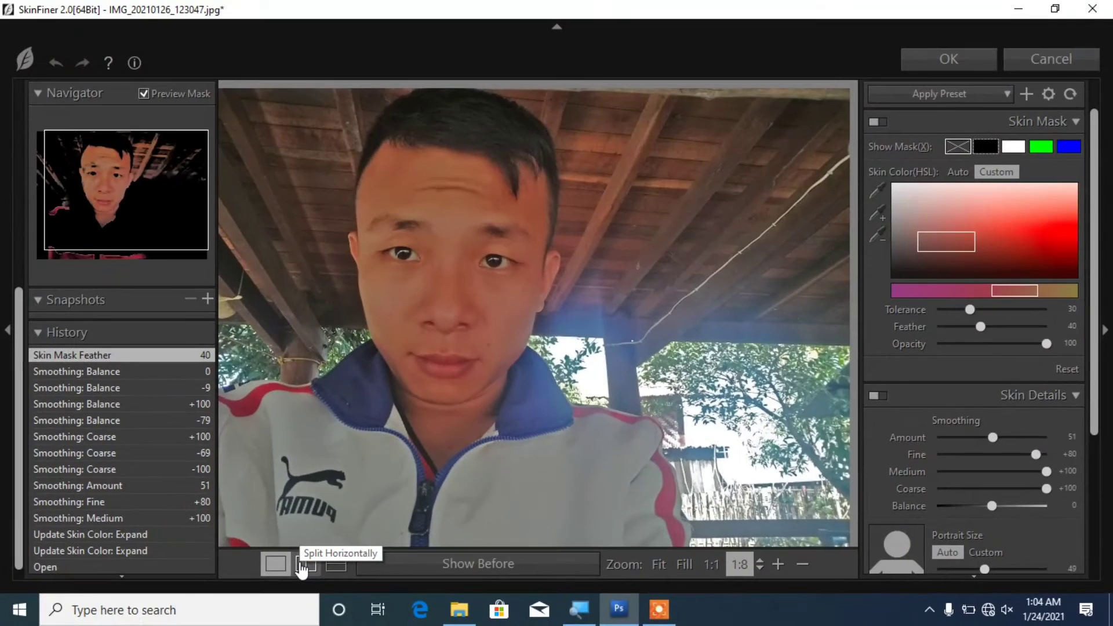
Step: Compare before/after in split view, set Feather 61, Tolerance 49, and skin-tone Highlight +100, Saturation +10
left_click(301, 570)
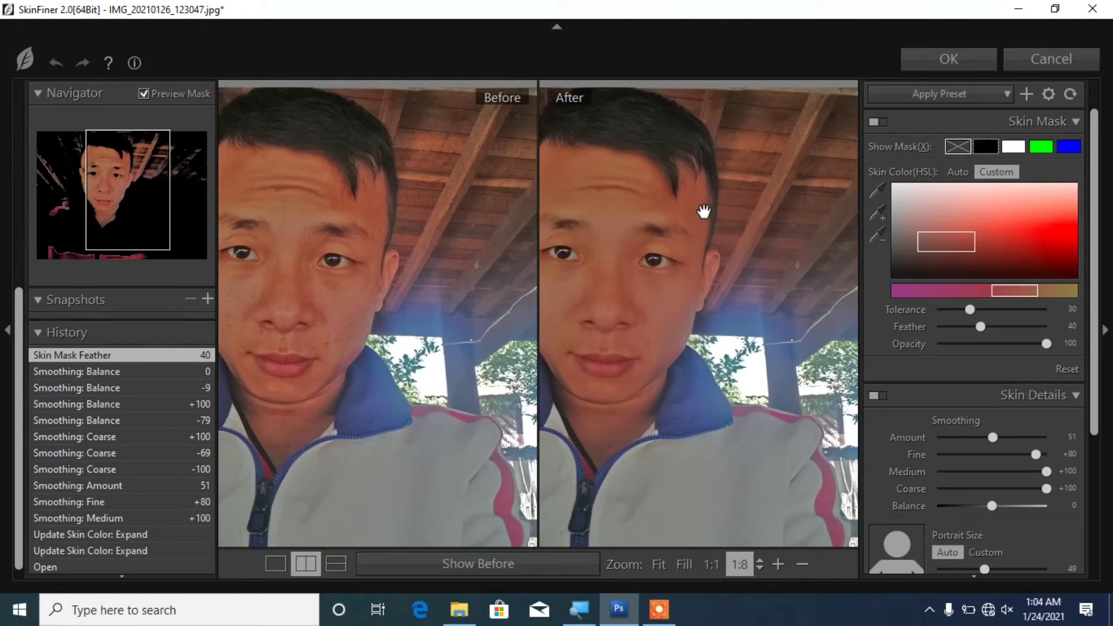
left_click_drag(701, 213, 760, 209)
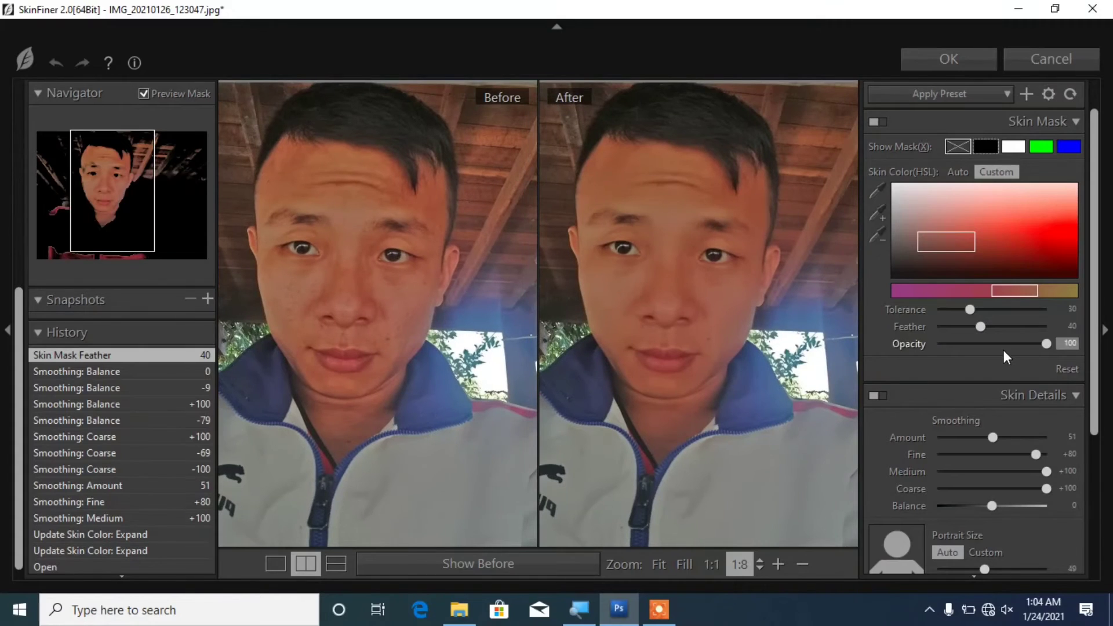
mouse_move(983, 325)
left_mouse_down()
mouse_move(1004, 326)
mouse_move(914, 321)
mouse_move(989, 328)
left_mouse_up()
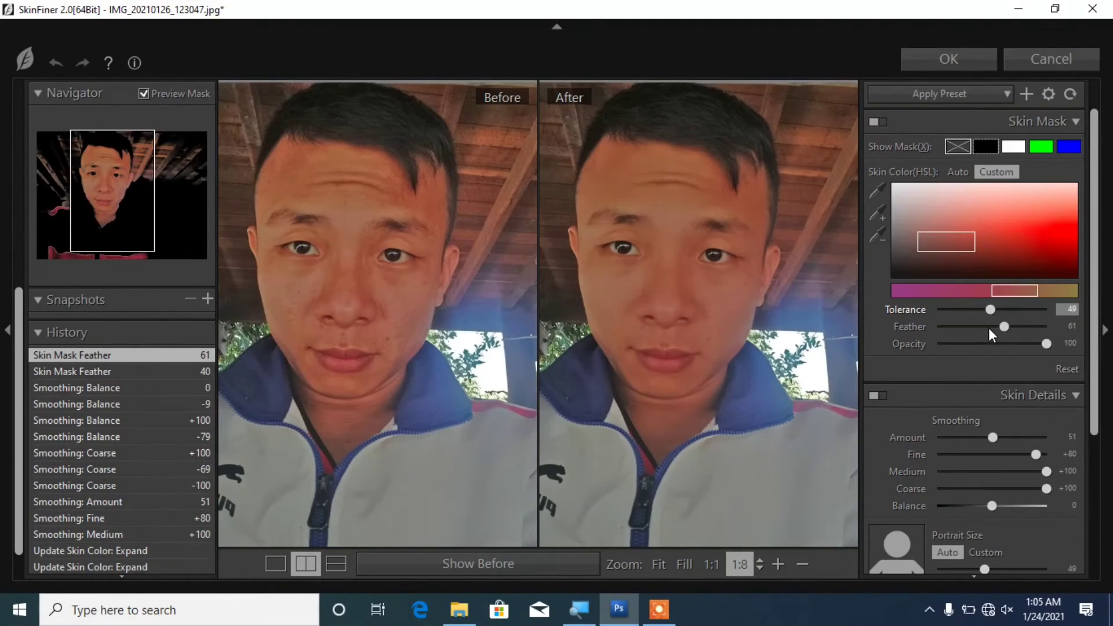
scroll(989, 328, "down", 3)
scroll(984, 437, "down", 2)
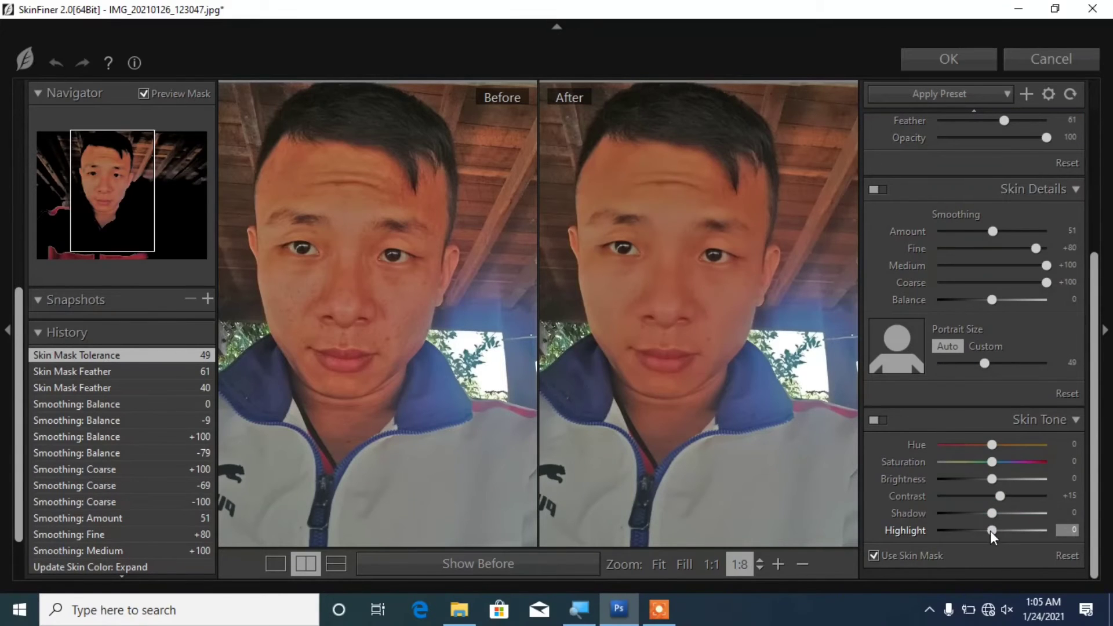
left_click_drag(990, 531, 1057, 543)
left_click_drag(1000, 496, 993, 456)
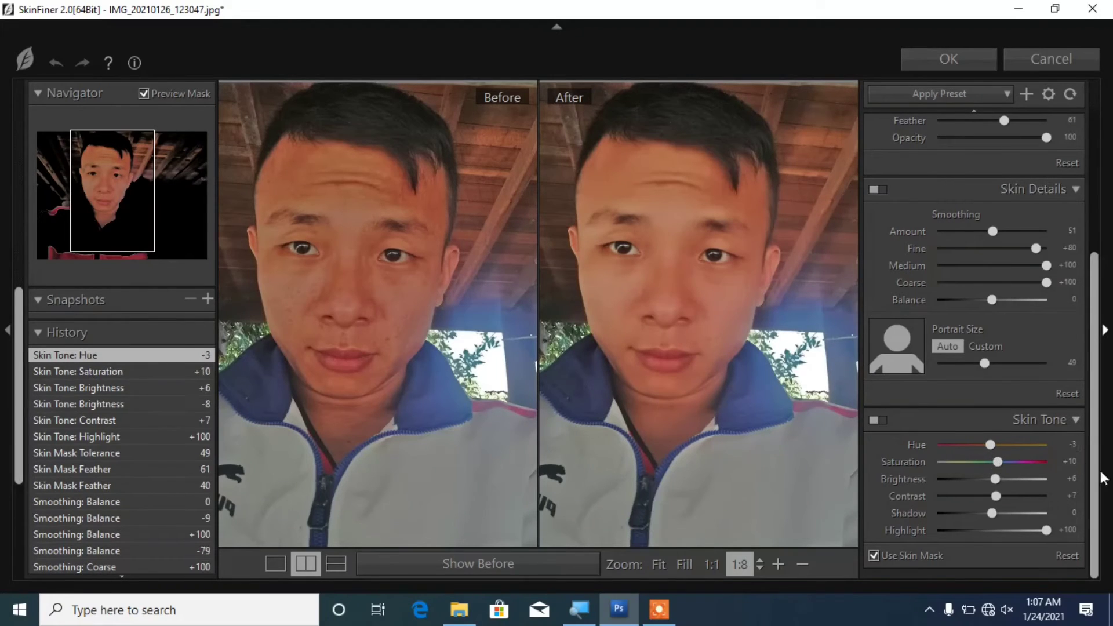
Step: Apply the SkinFiner smoothing and start Save As, entering the person's name as the file name
left_click(962, 63)
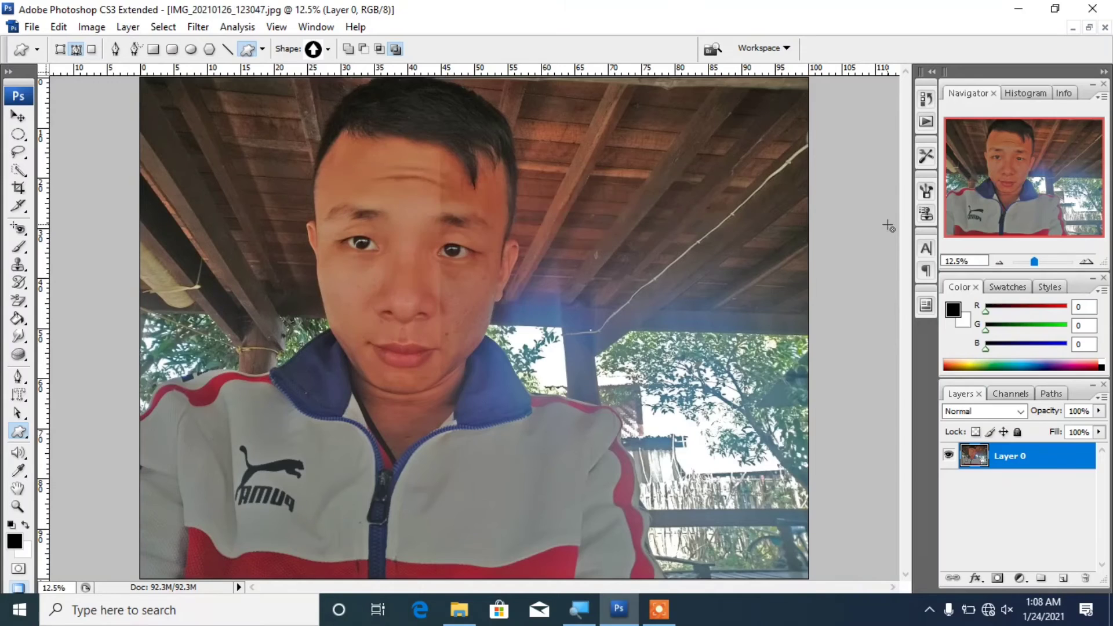
left_click(32, 27)
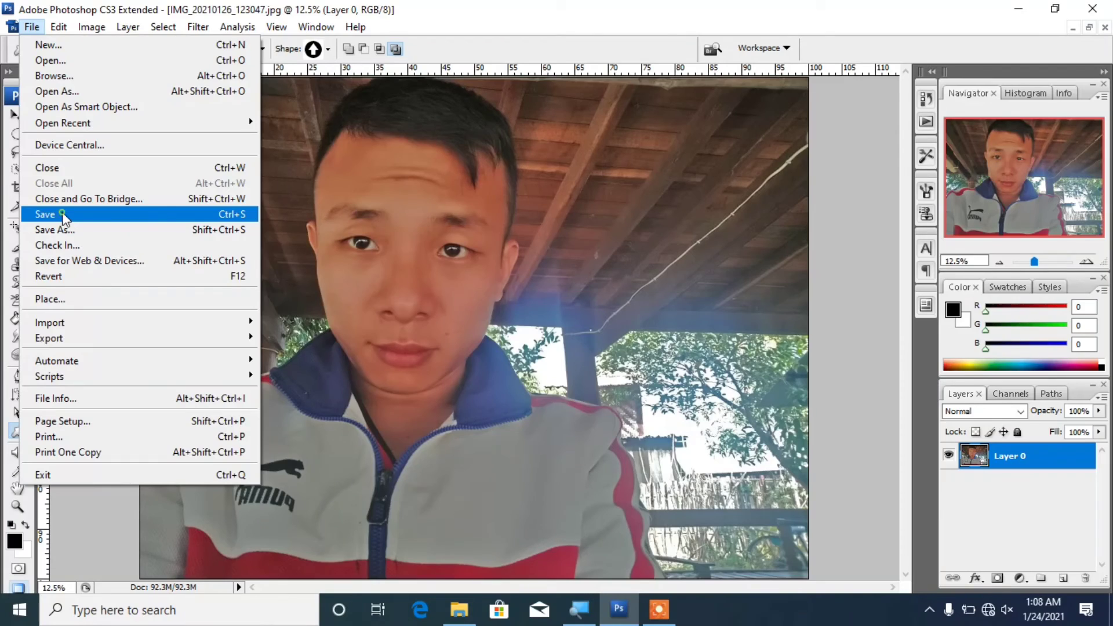
left_click(62, 214)
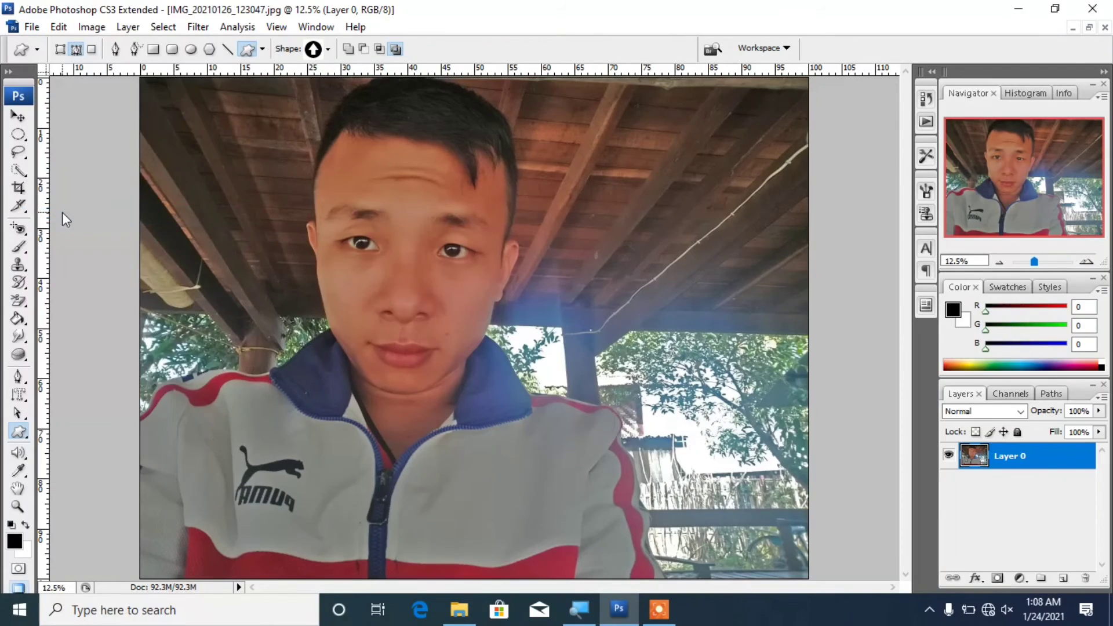
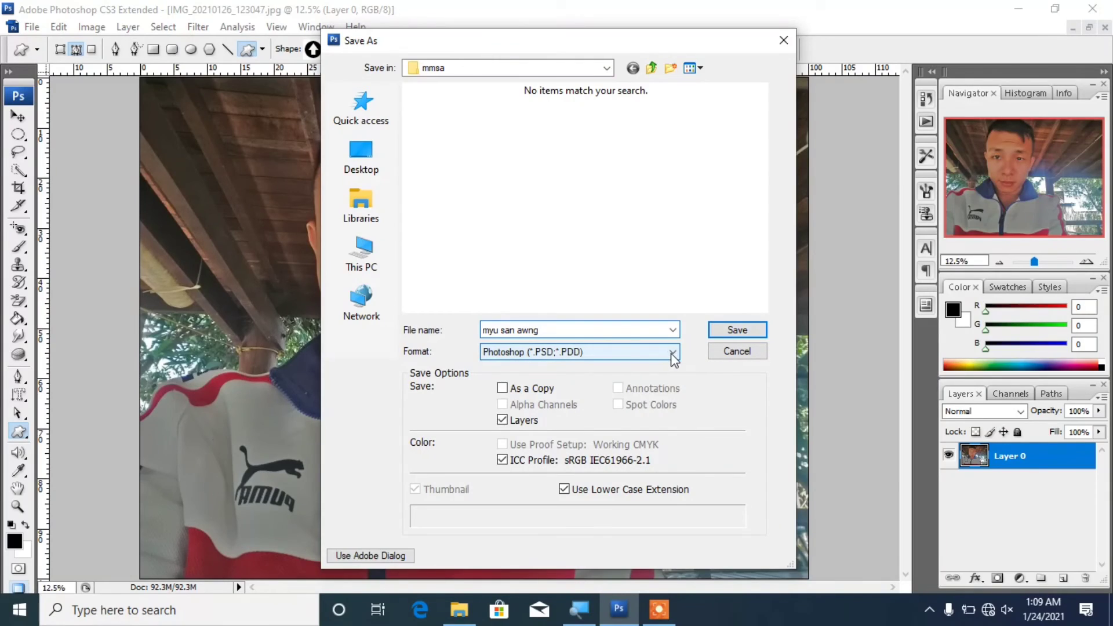
Step: Save the photo to the Desktop as a JPEG at Quality 8 High
left_click(671, 353)
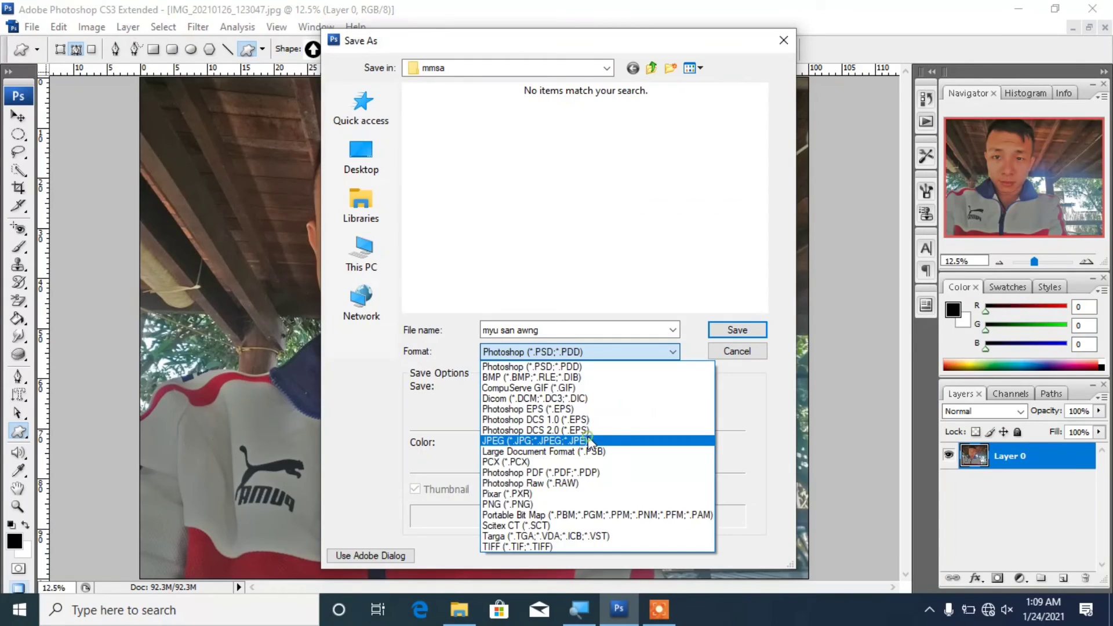
left_click(597, 399)
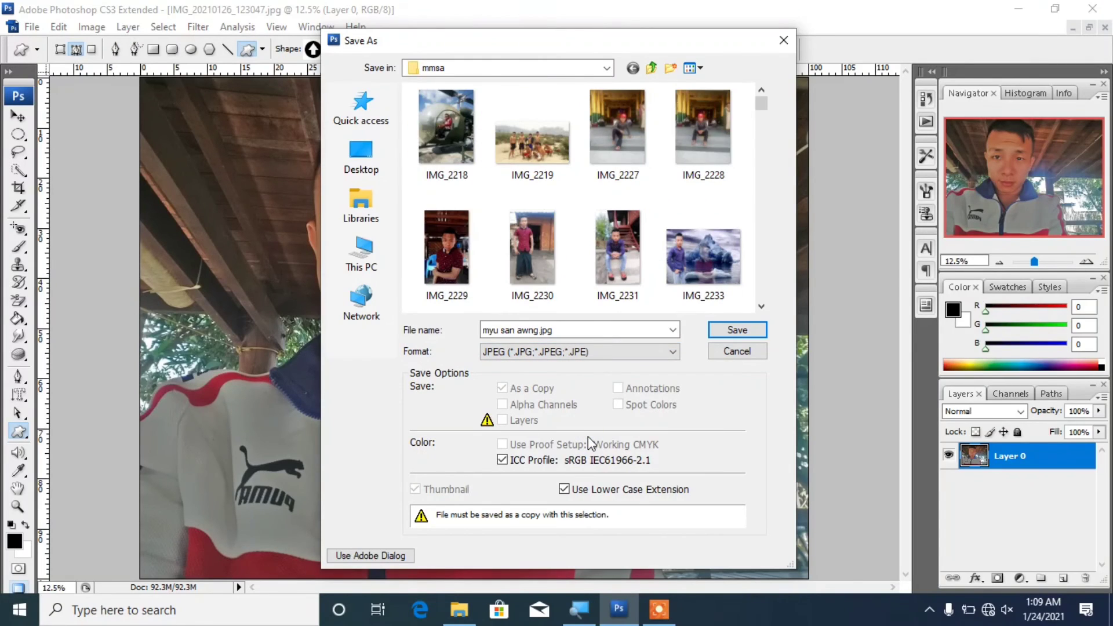
left_click(359, 162)
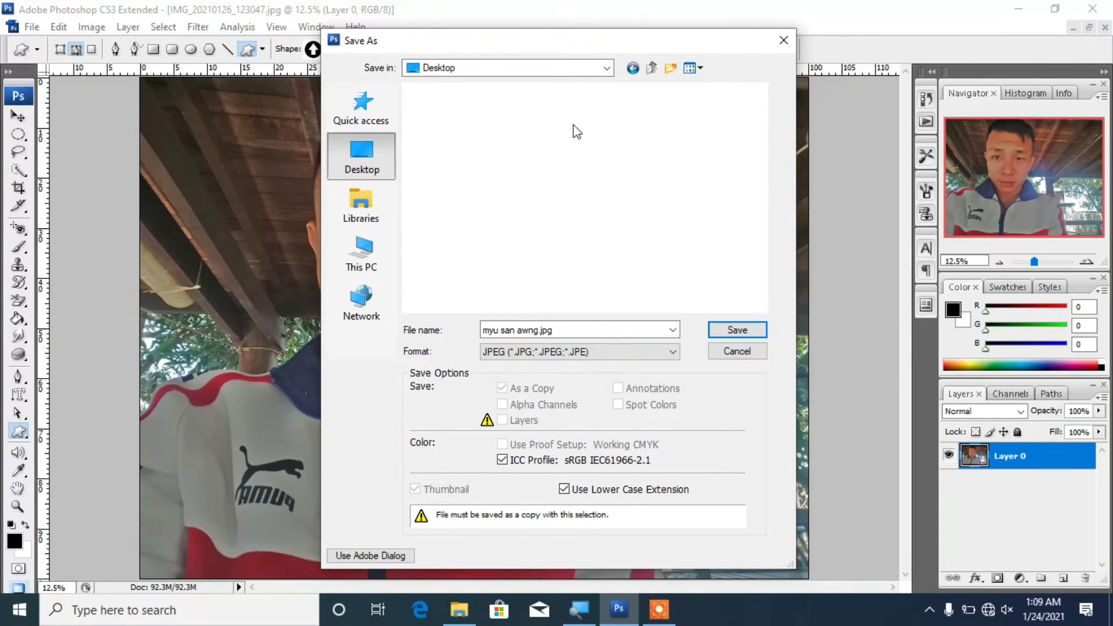
left_click(749, 328)
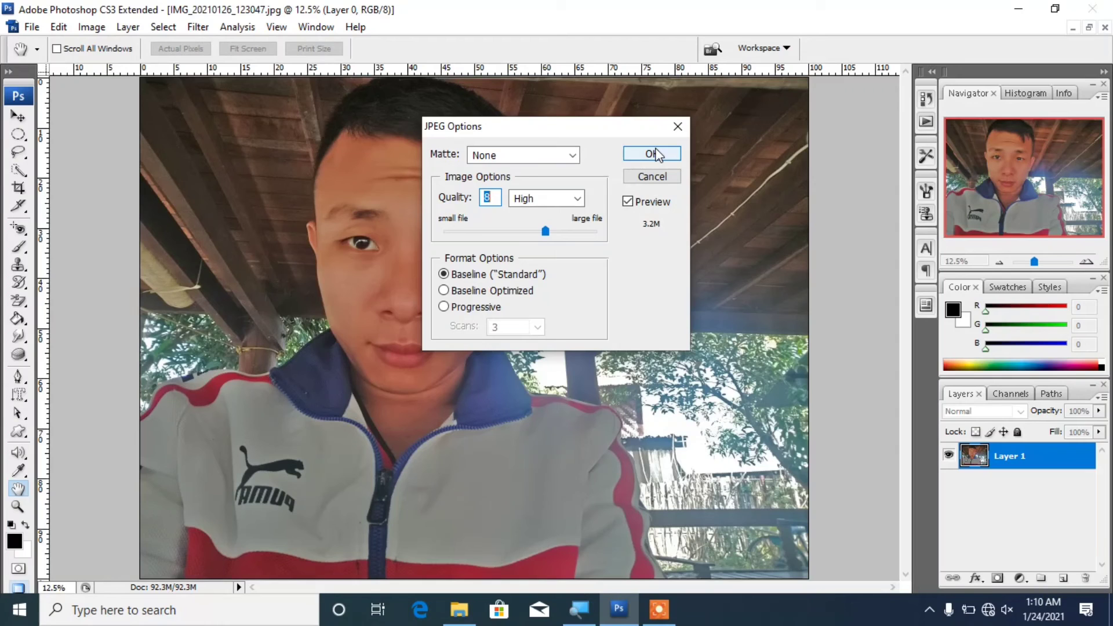
left_click(657, 154)
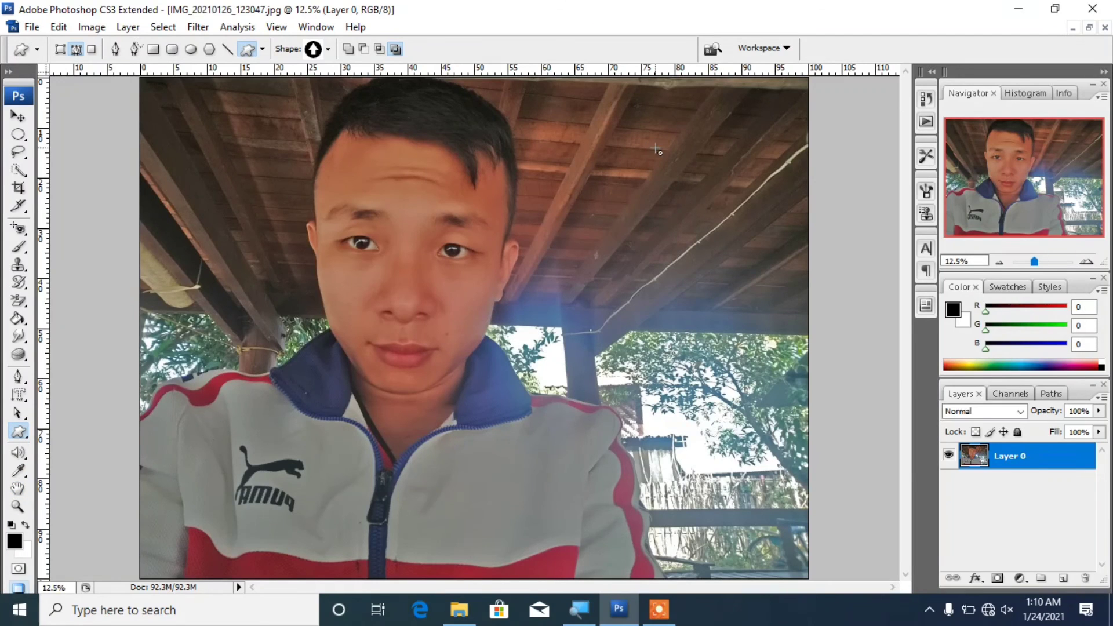
Step: Minimize Photoshop and open the saved 3.17 MB JPEG from the desktop in the image viewer
left_click(1019, 10)
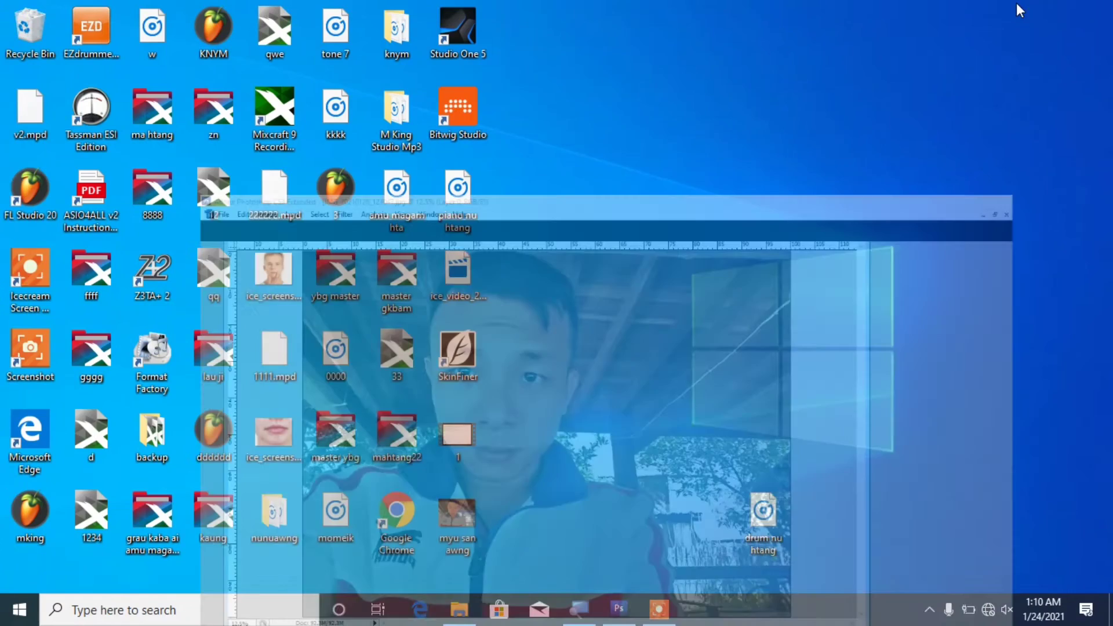
mouse_move(462, 518)
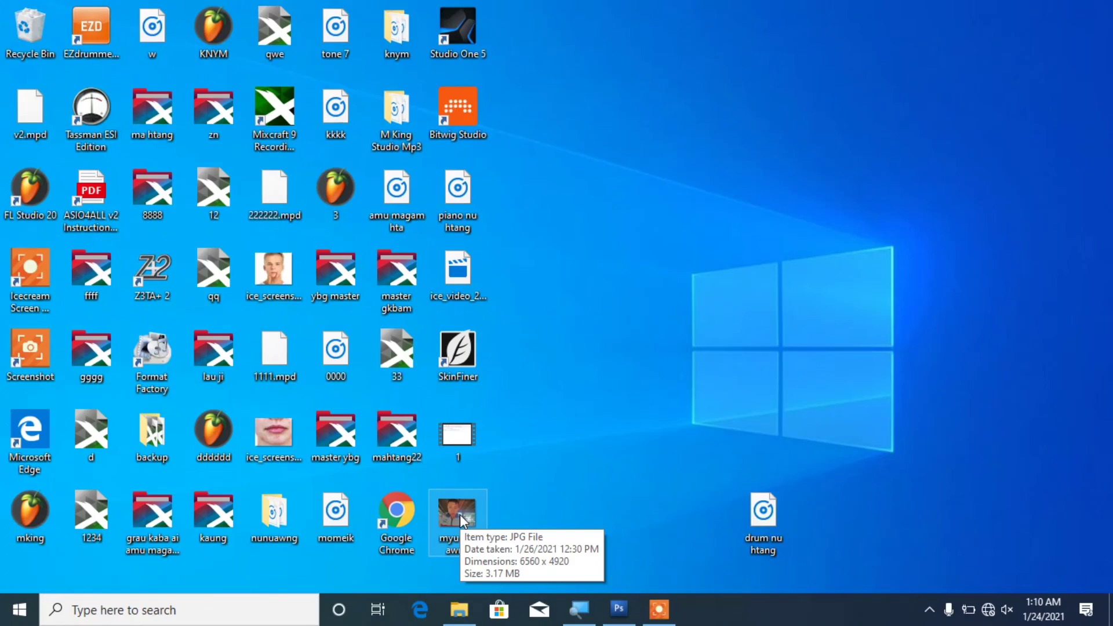
double_click(303, 287)
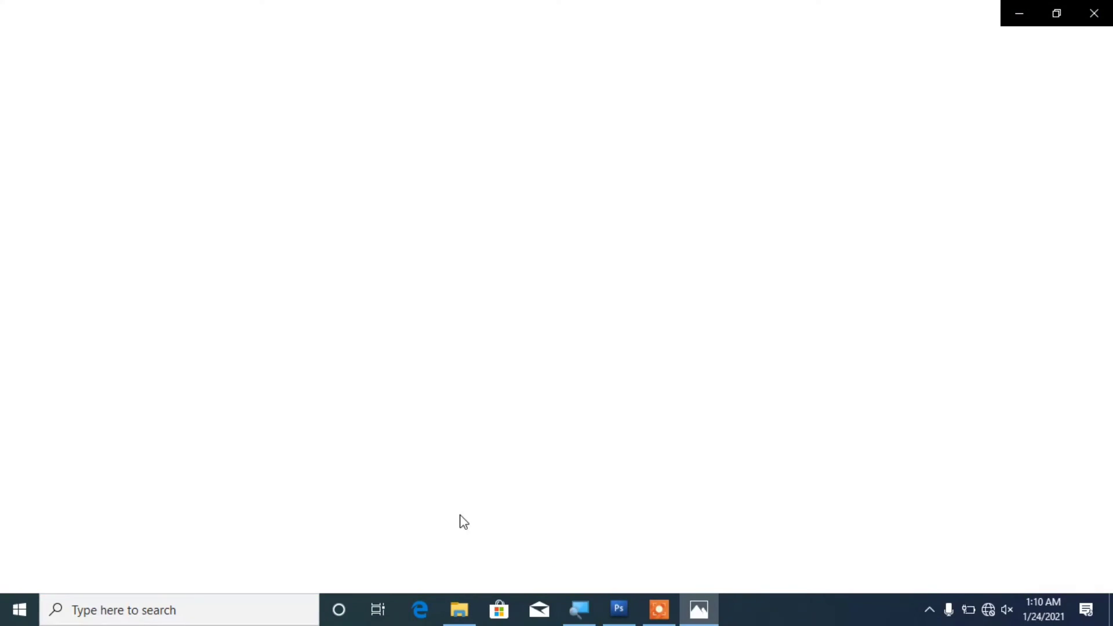